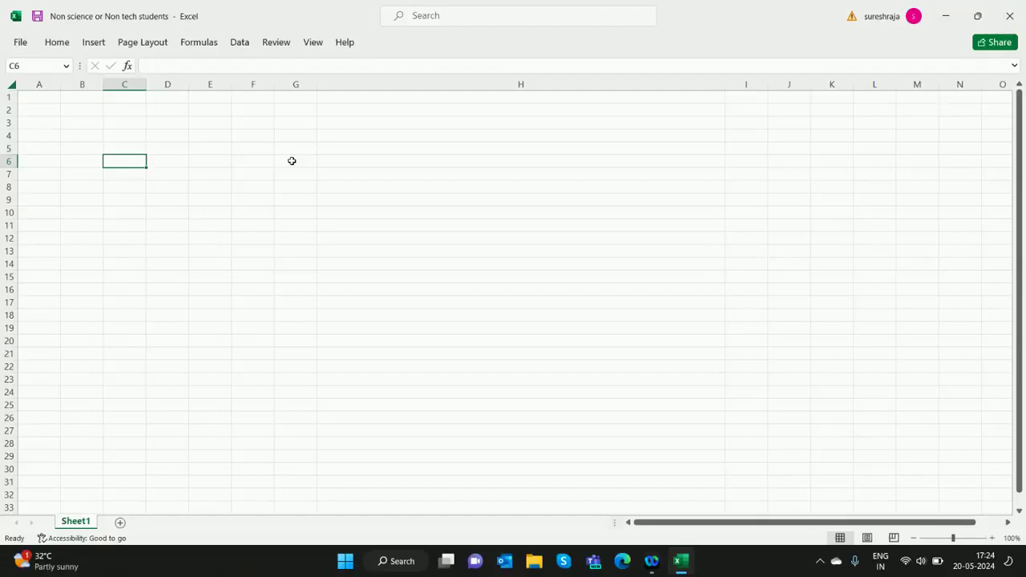
Enter 1 in cell G5 and "B.Com" in cell H5.
{"action": "left_click", "coordinate": [286, 149]}
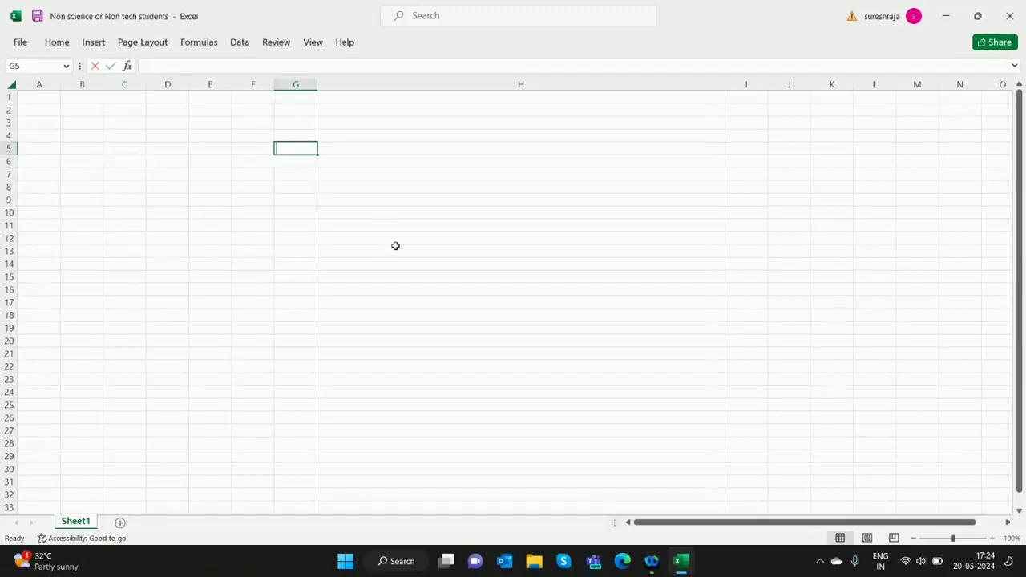
{"action": "type", "text": "1"}
{"action": "key", "text": "Tab"}
{"action": "type", "text": "B"}
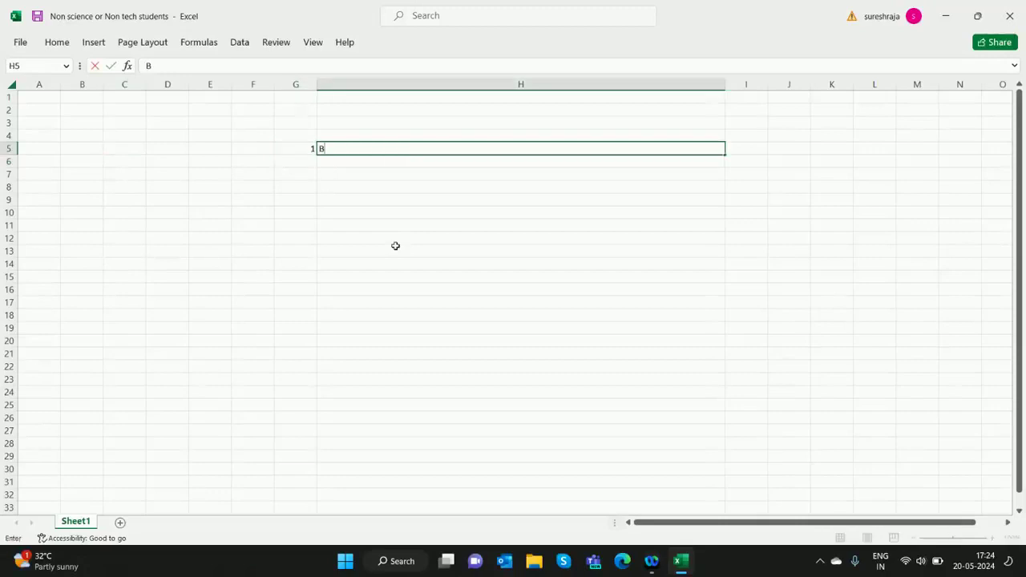
{"action": "type", "text": ".Com"}
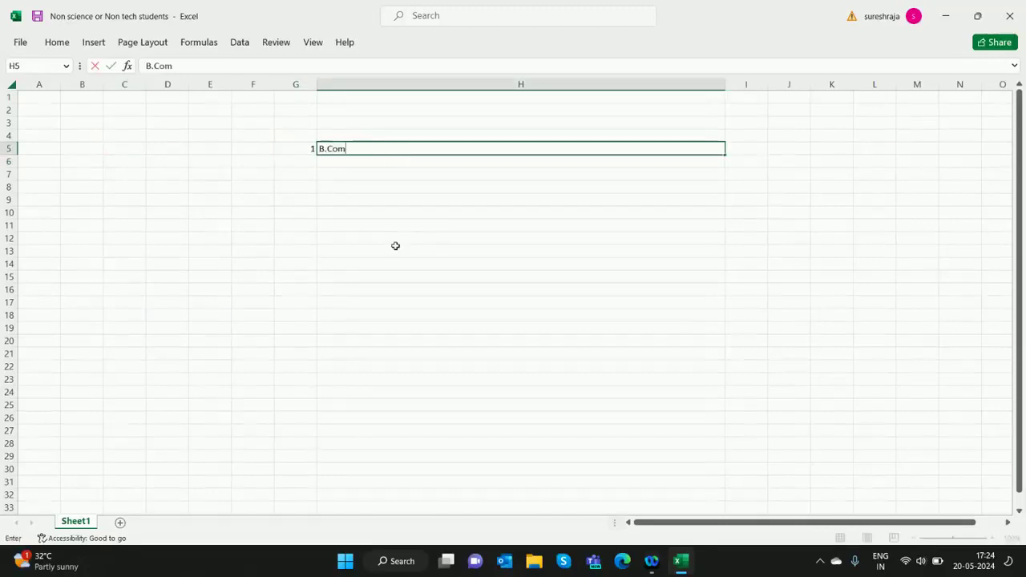
Enter the question "whether I can enter in to software?" in cell I5.
{"action": "key", "text": "Tab"}
{"action": "type", "text": "wh"}
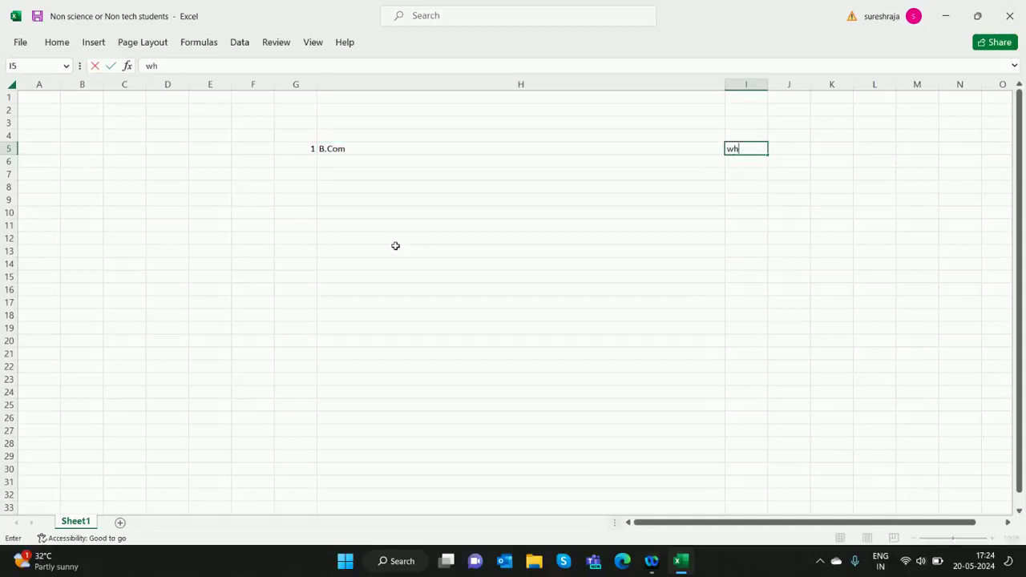
{"action": "type", "text": "ether I can enti"}
{"action": "key", "text": "BackSpace"}
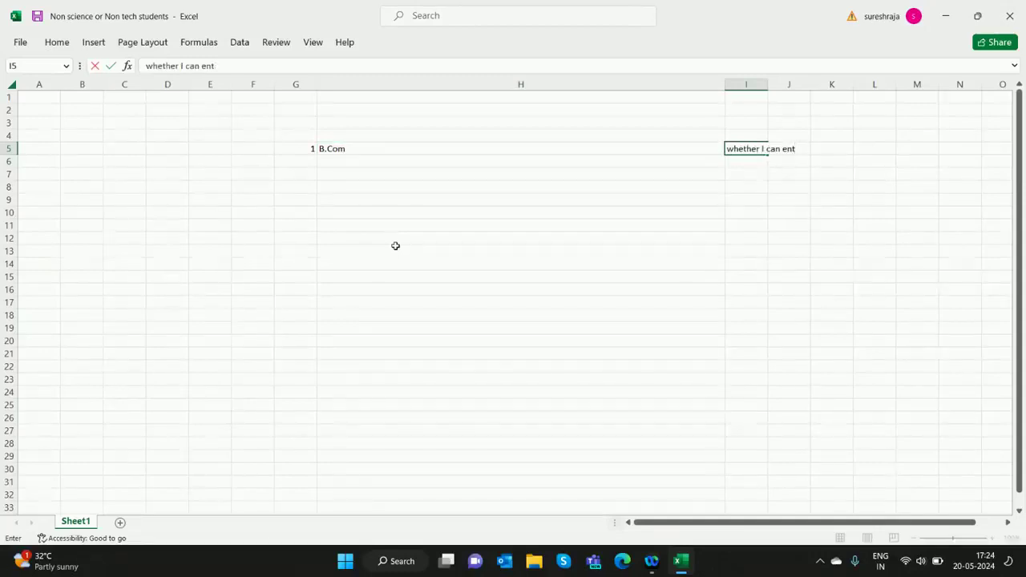
{"action": "type", "text": "e"}
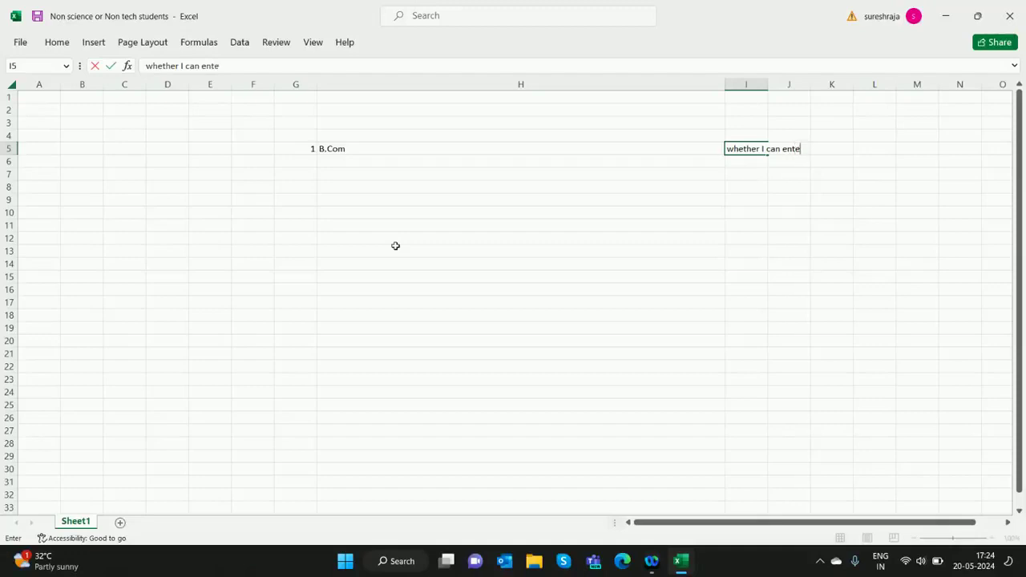
{"action": "type", "text": "r in to sofr"}
{"action": "type", "text": "tware?"}
{"action": "key", "text": "Return"}
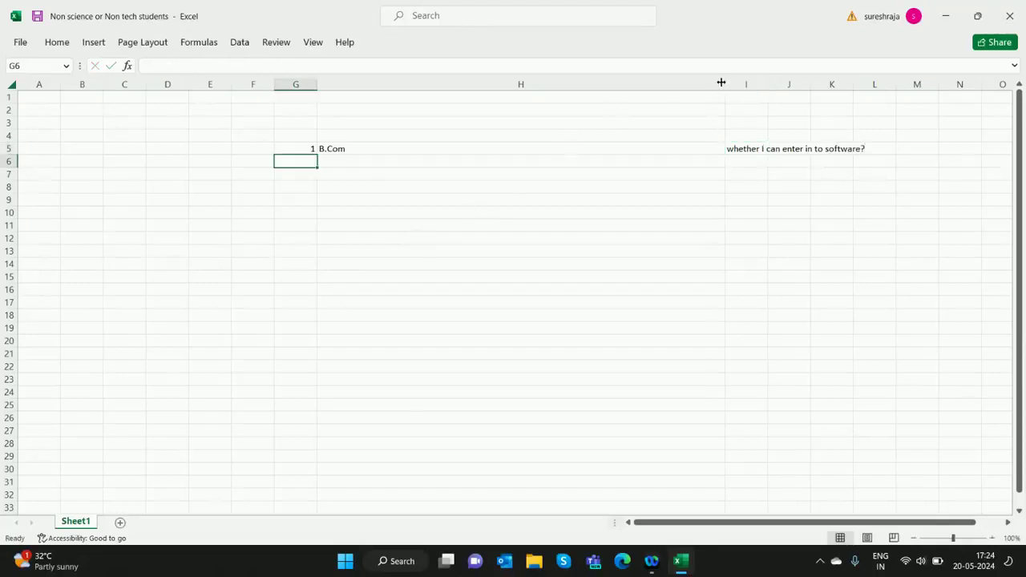
Narrow column H to roughly a third of its width and fit column I to its text.
{"action": "left_click_drag", "start_coordinate": [725, 83], "coordinate": [433, 101]}
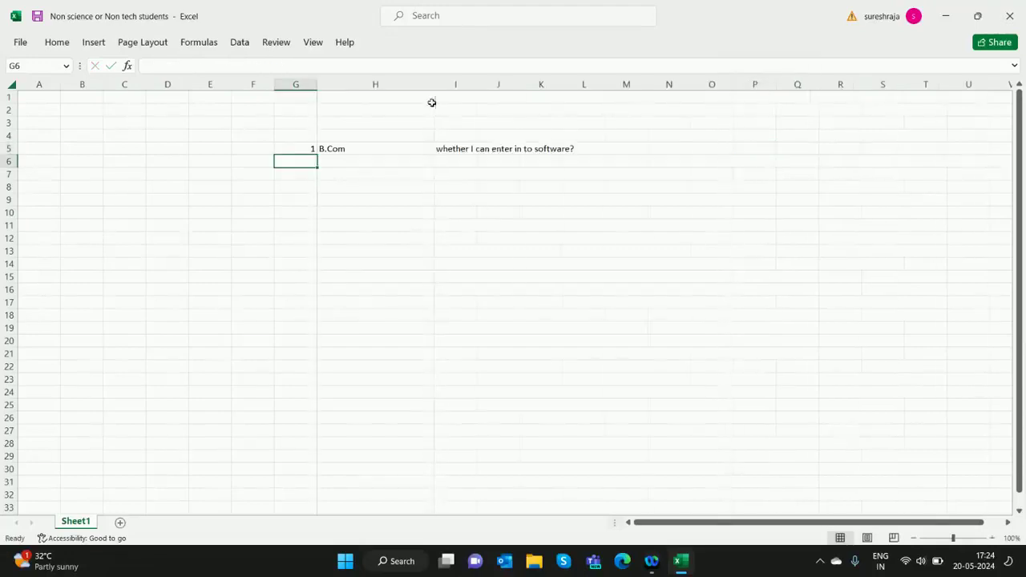
{"action": "double_click", "coordinate": [479, 80]}
Answer the question in row 5 by entering "YES" in cell J5.
{"action": "left_click", "coordinate": [612, 151]}
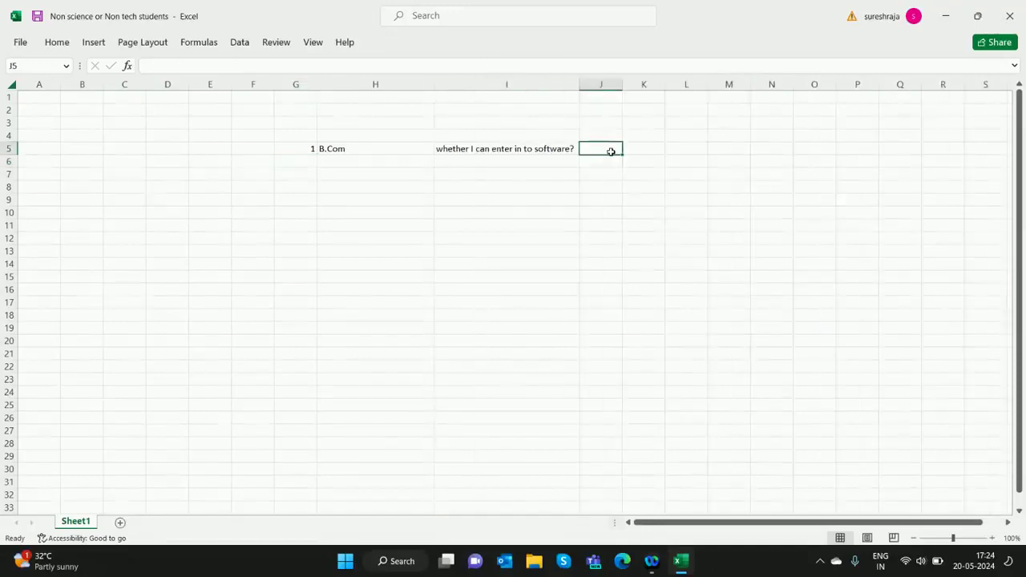
{"action": "type", "text": "YES"}
{"action": "key", "text": "Return"}
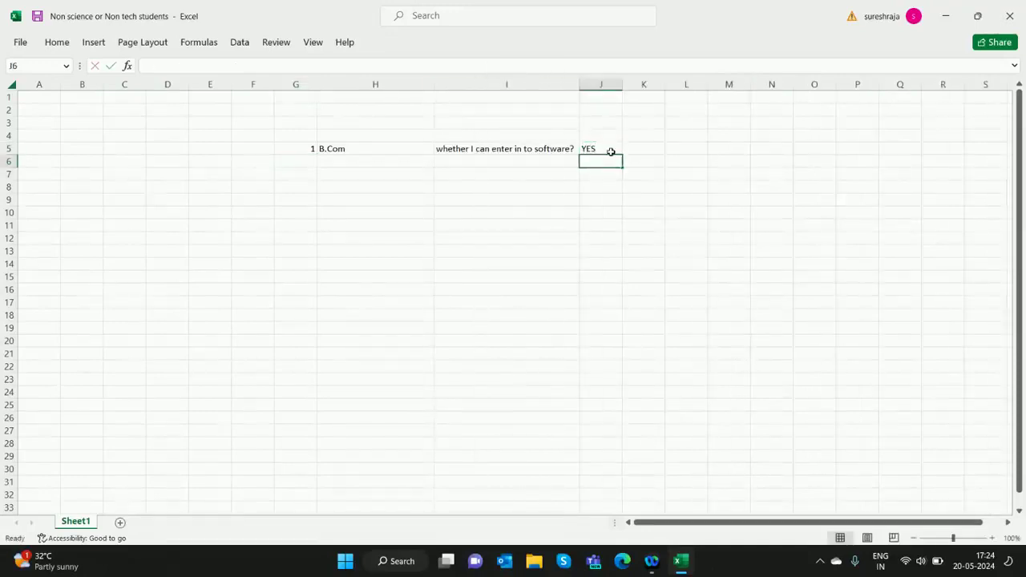
{"action": "key", "text": "Up"}
{"action": "key", "text": "Left"}
{"action": "key", "text": "Left"}
{"action": "key", "text": "Left"}
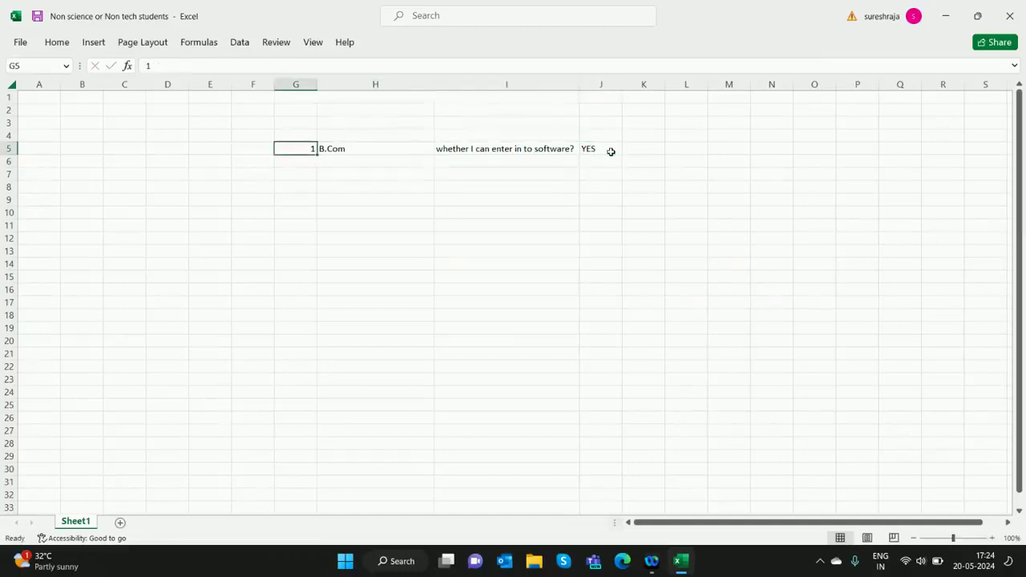
{"action": "key", "text": "Down"}
{"action": "key", "text": "Down"}
{"action": "key", "text": "Right"}
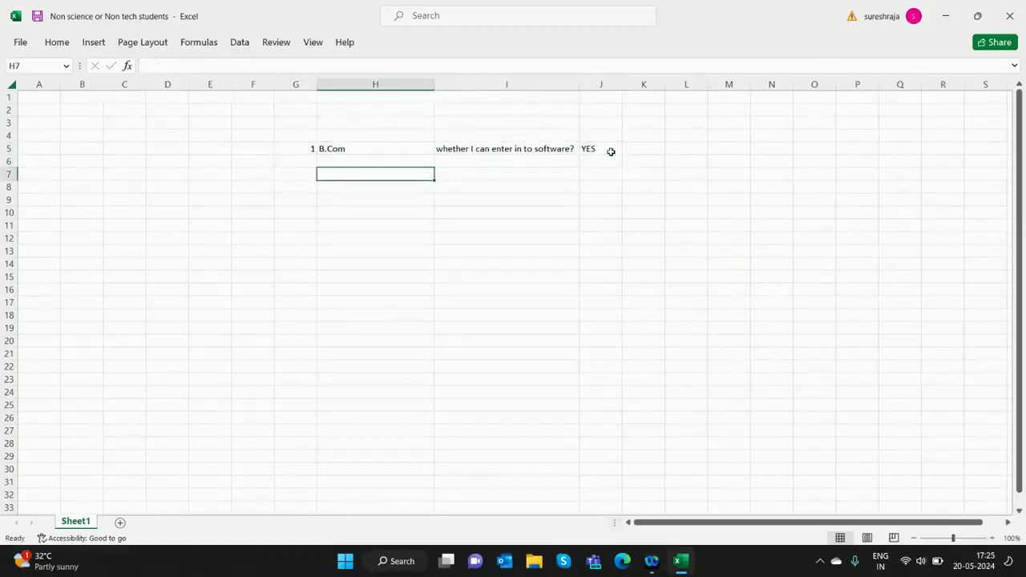
{"action": "key", "text": "Up"}
{"action": "key", "text": "Up"}
{"action": "key", "text": "Right"}
{"action": "key", "text": "Right"}
{"action": "key", "text": "Left"}
{"action": "key", "text": "Left"}
{"action": "key", "text": "Left"}
{"action": "key", "text": "Left"}
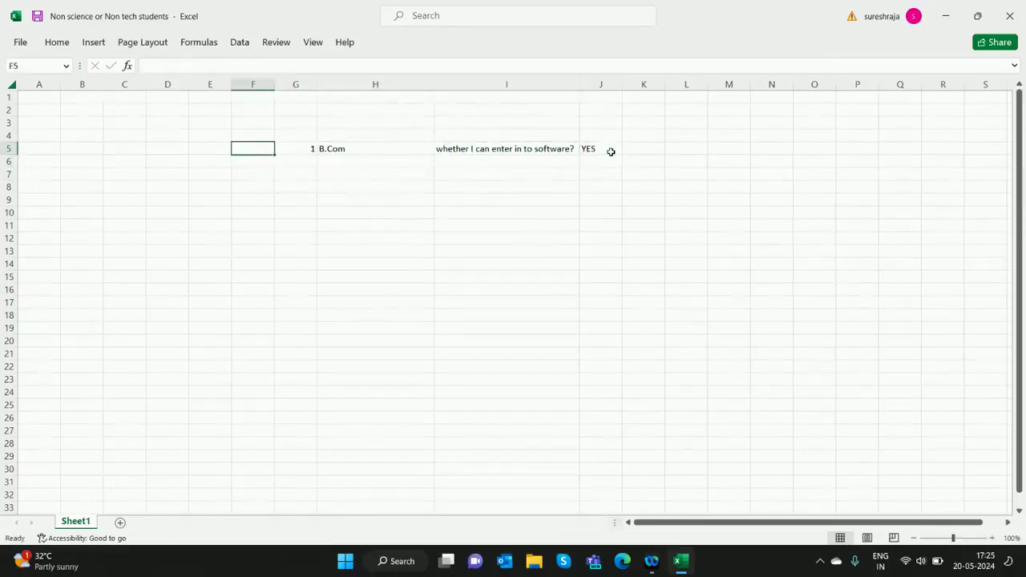
{"action": "key", "text": "Right"}
{"action": "key", "text": "Right"}
{"action": "key", "text": "Right"}
{"action": "key", "text": "Right"}
{"action": "key", "text": "Right"}
{"action": "key", "text": "Left"}
{"action": "key", "text": "Left"}
{"action": "key", "text": "Left"}
{"action": "key", "text": "Left"}
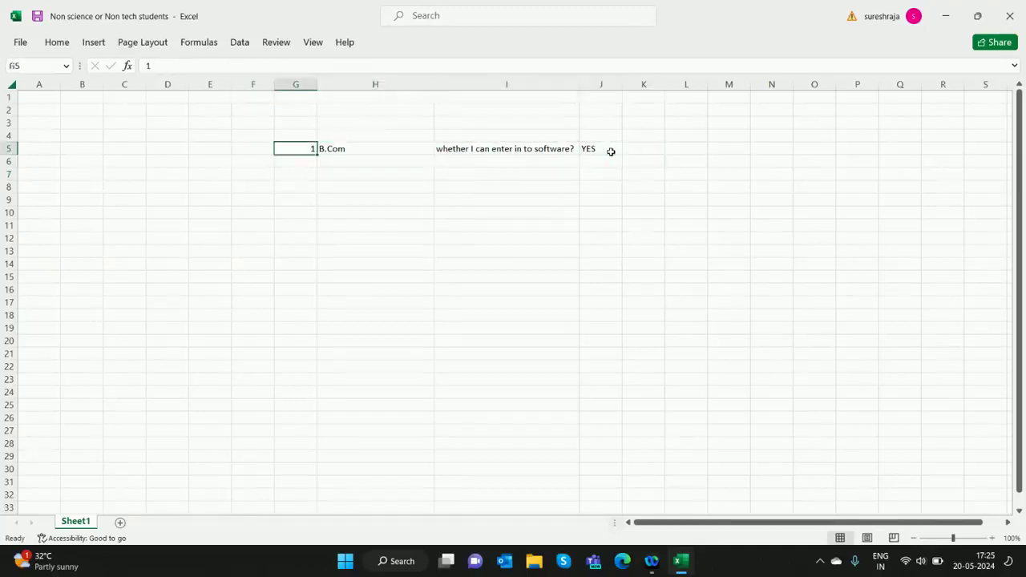
{"action": "key", "text": "Right"}
{"action": "key", "text": "Right"}
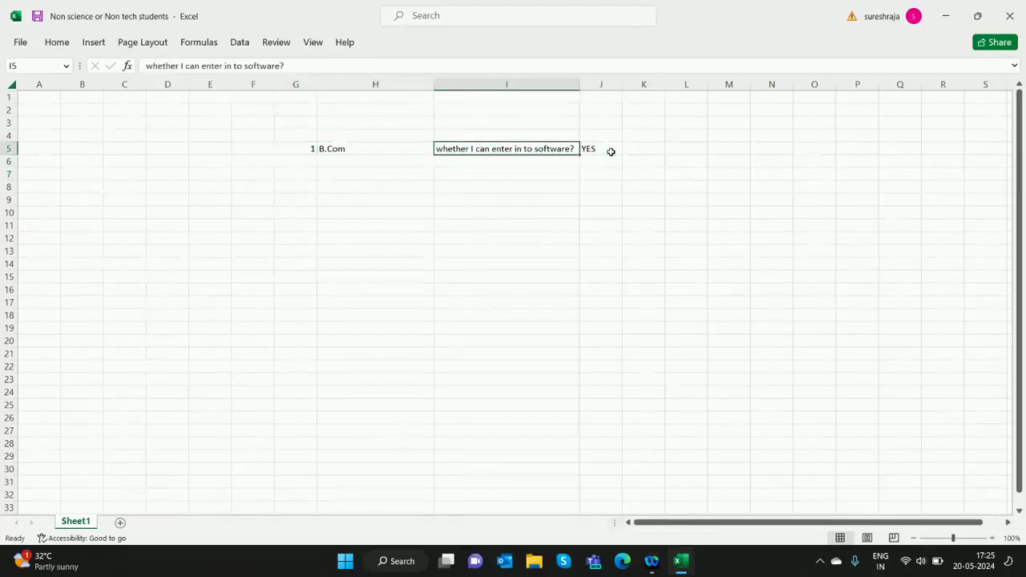
{"action": "key", "text": "Left"}
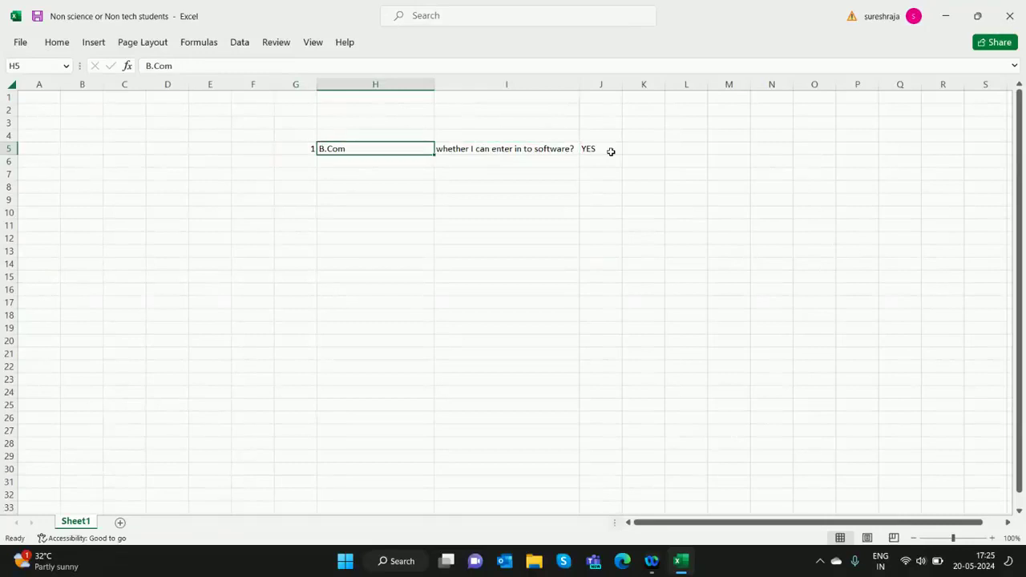
Enter "FinTech" in cell H7, two rows below the B.Com entry.
{"action": "key", "text": "Down"}
{"action": "key", "text": "Down"}
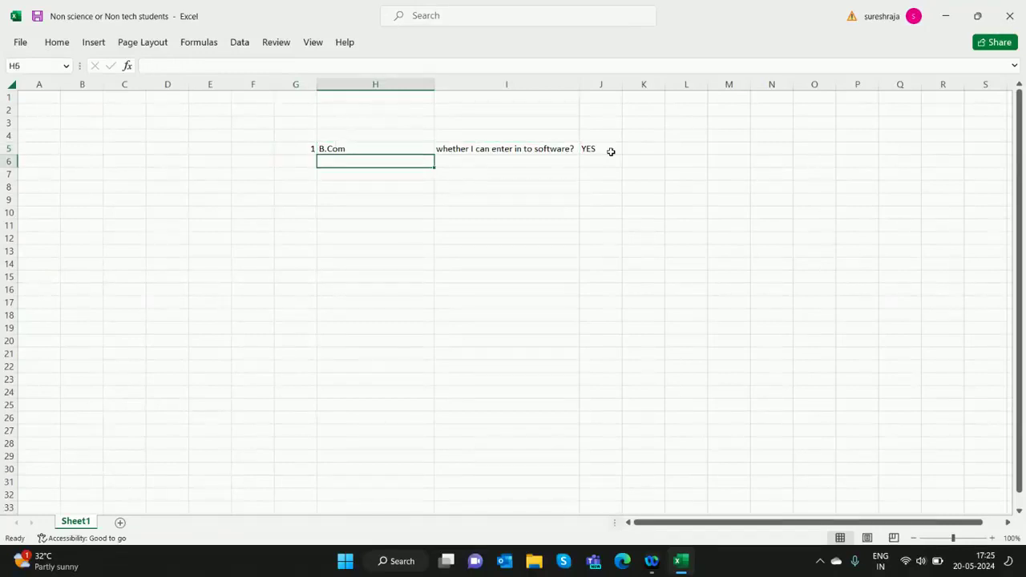
{"action": "type", "text": "Fi"}
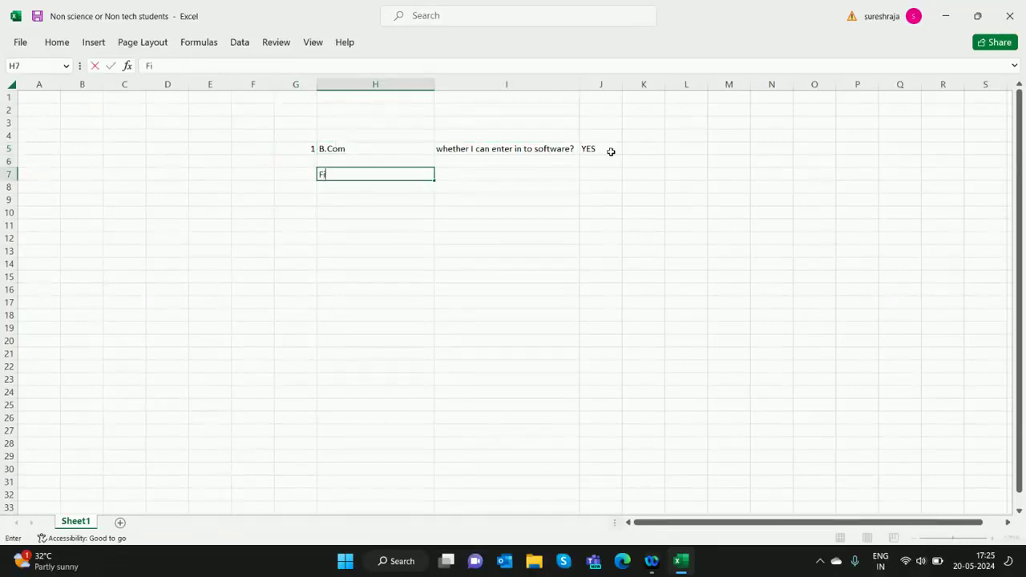
{"action": "type", "text": "nTech"}
{"action": "key", "text": "Return"}
Enter "Oracle Finance" in cell H10, three rows below FinTech.
{"action": "key", "text": "Down"}
{"action": "key", "text": "Down"}
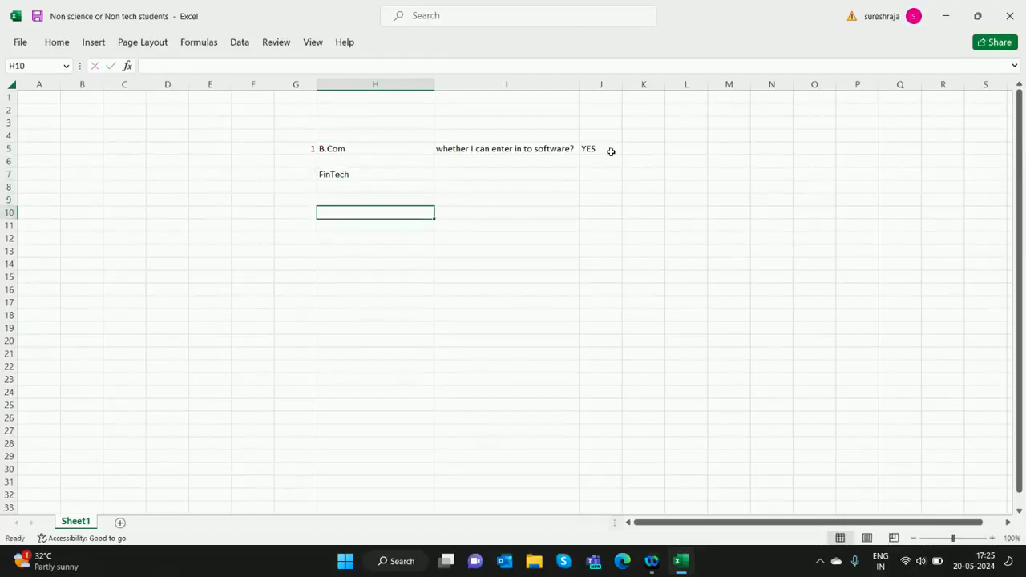
{"action": "type", "text": "Oracl"}
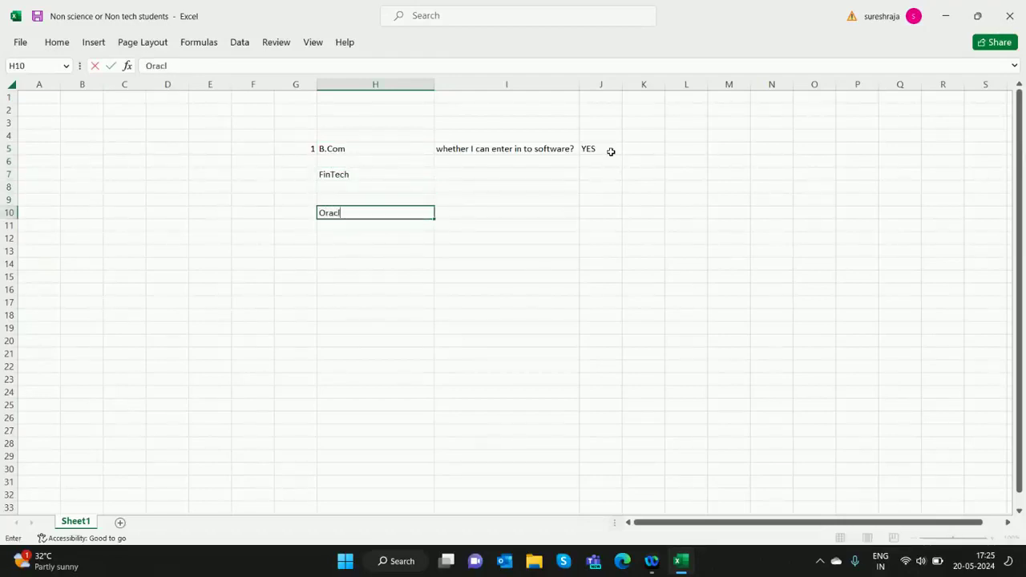
{"action": "type", "text": "e Finance"}
{"action": "key", "text": "ctrl+Return"}
{"action": "key", "text": "Right"}
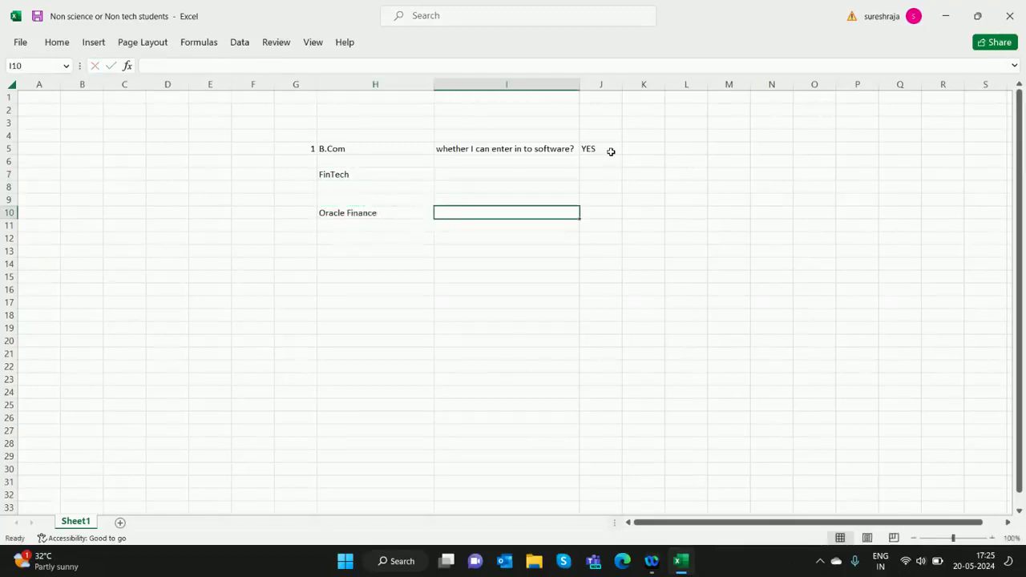
Enter "SAP FICO" in cell H11, directly below Oracle Finance.
{"action": "key", "text": "Left"}
{"action": "key", "text": "Down"}
{"action": "type", "text": "S"}
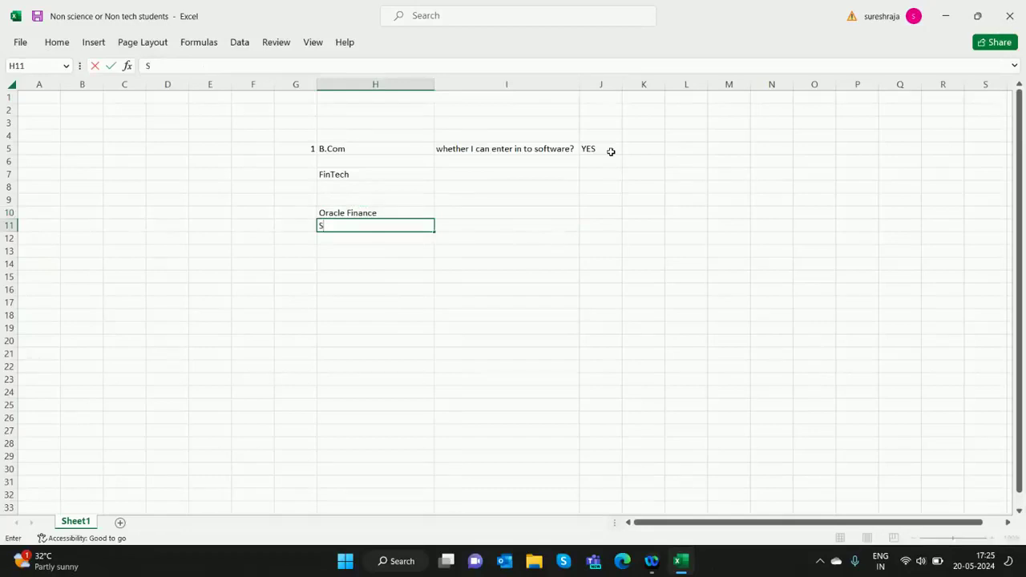
{"action": "type", "text": "AP FICO"}
{"action": "key", "text": "Return"}
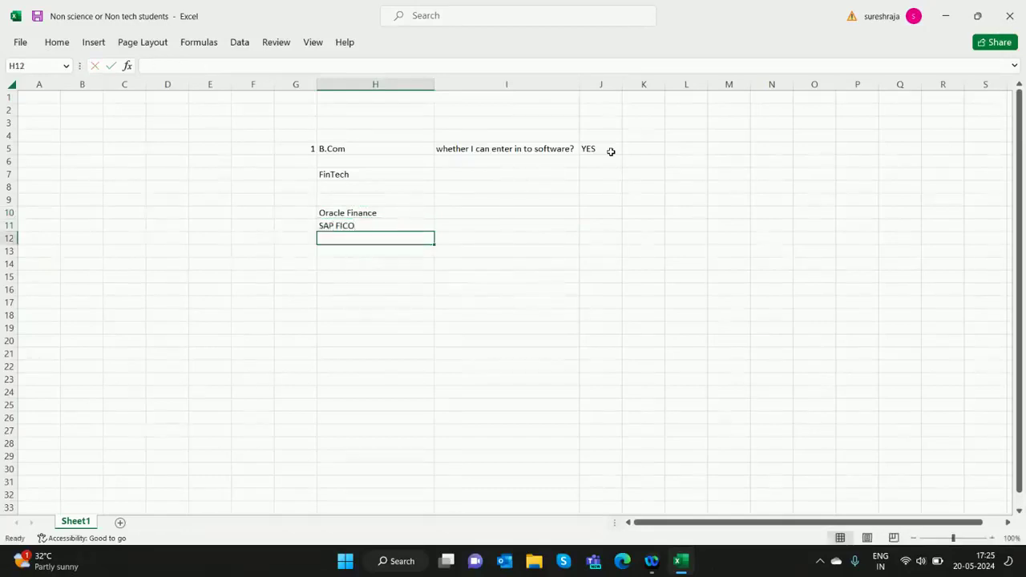
Enter "cloud" in cell I10 beside Oracle Finance.
{"action": "key", "text": "Up"}
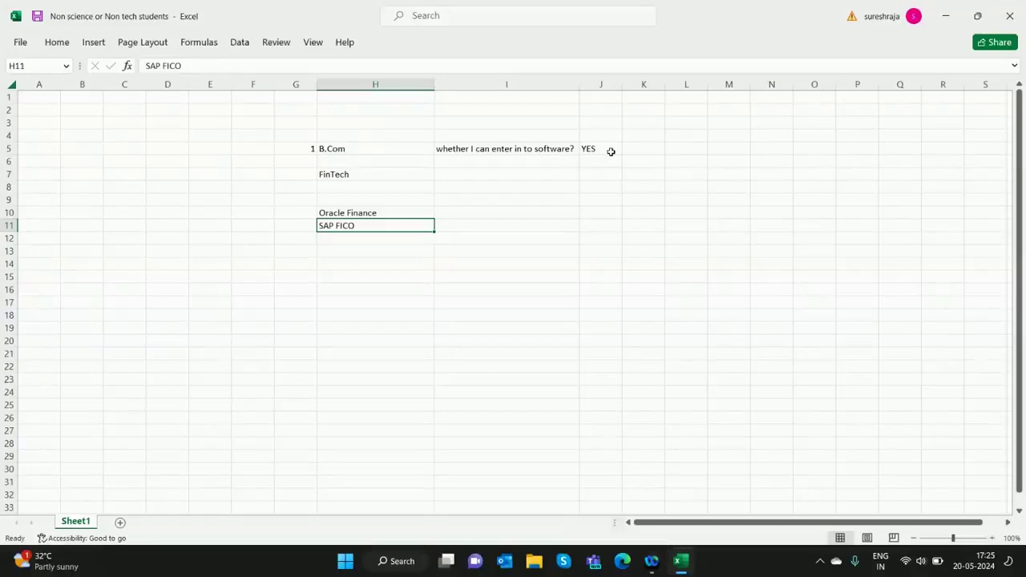
{"action": "key", "text": "Up"}
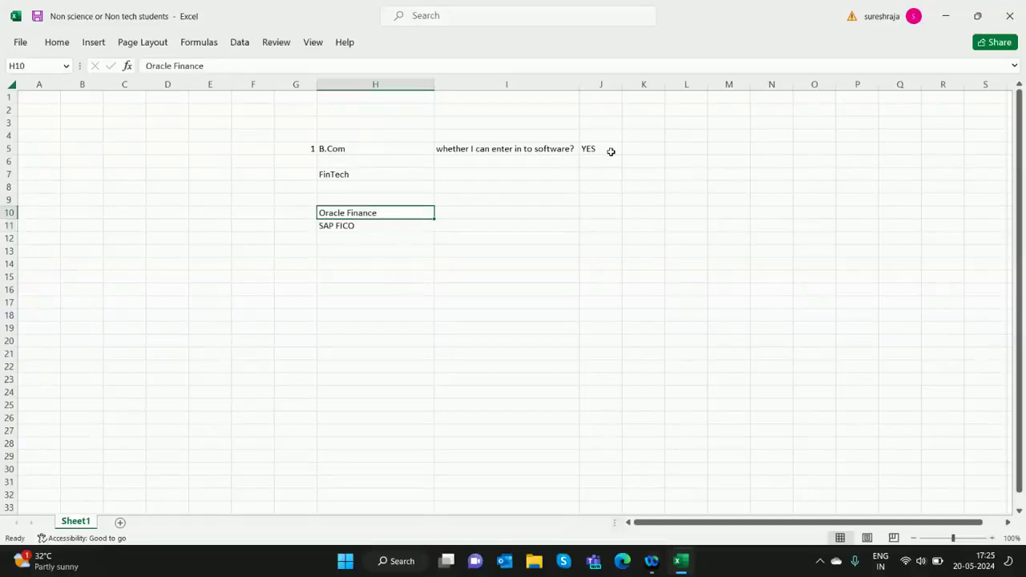
{"action": "key", "text": "Down"}
{"action": "key", "text": "Up"}
{"action": "key", "text": "Right"}
{"action": "type", "text": "cloud"}
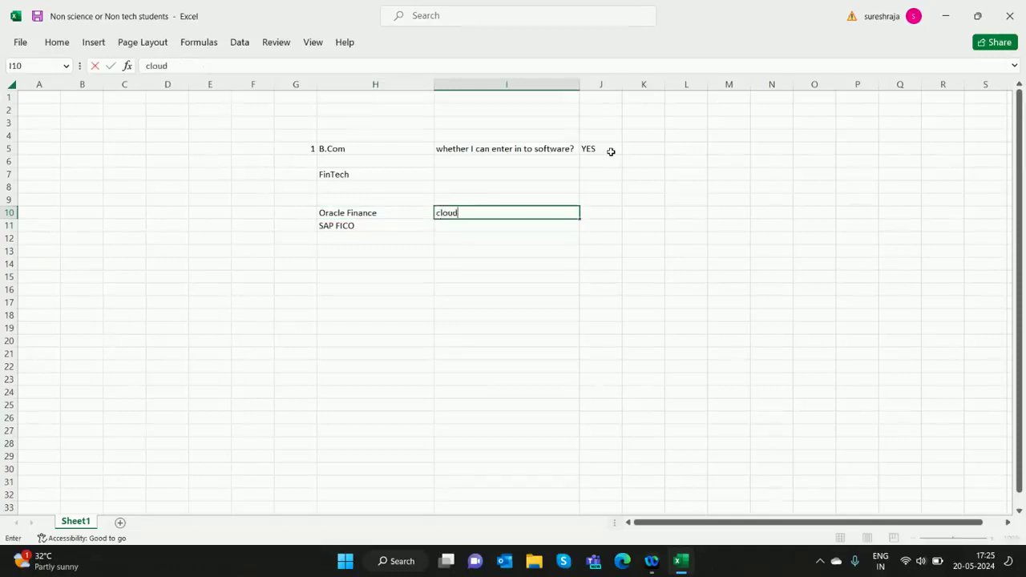
{"action": "key", "text": "Right"}
Copy the "cloud" entry from I10 into I11 beside SAP FICO and clear the copy selection.
{"action": "key", "text": "Left"}
{"action": "key", "text": "ctrl+c"}
{"action": "key", "text": "Down"}
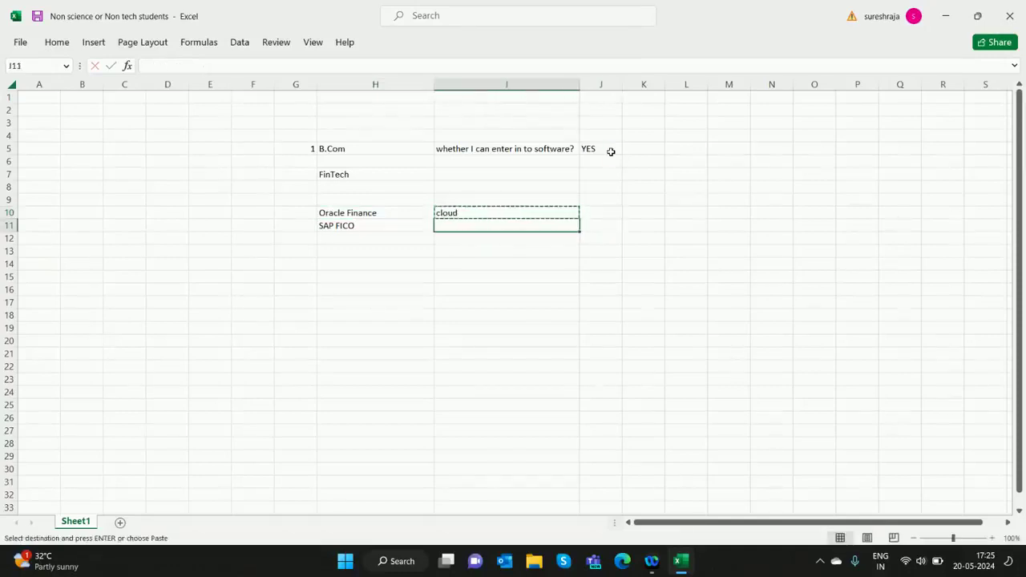
{"action": "key", "text": "ctrl+v"}
{"action": "key", "text": "Up"}
{"action": "key", "text": "Escape"}
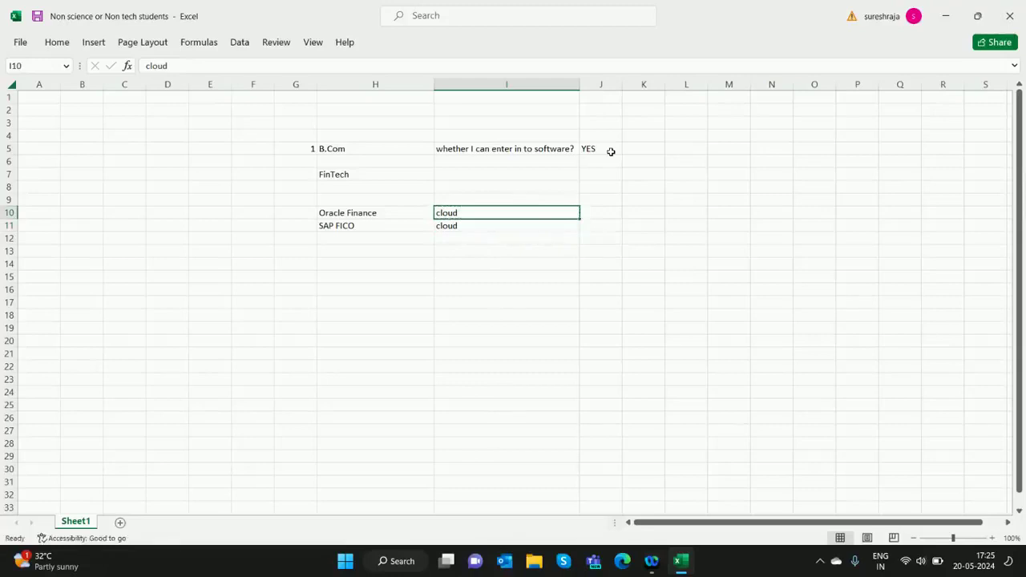
{"action": "key", "text": "Left"}
{"action": "key", "text": "Left"}
{"action": "key", "text": "Right"}
{"action": "key", "text": "Down"}
{"action": "key", "text": "Down"}
{"action": "key", "text": "Down"}
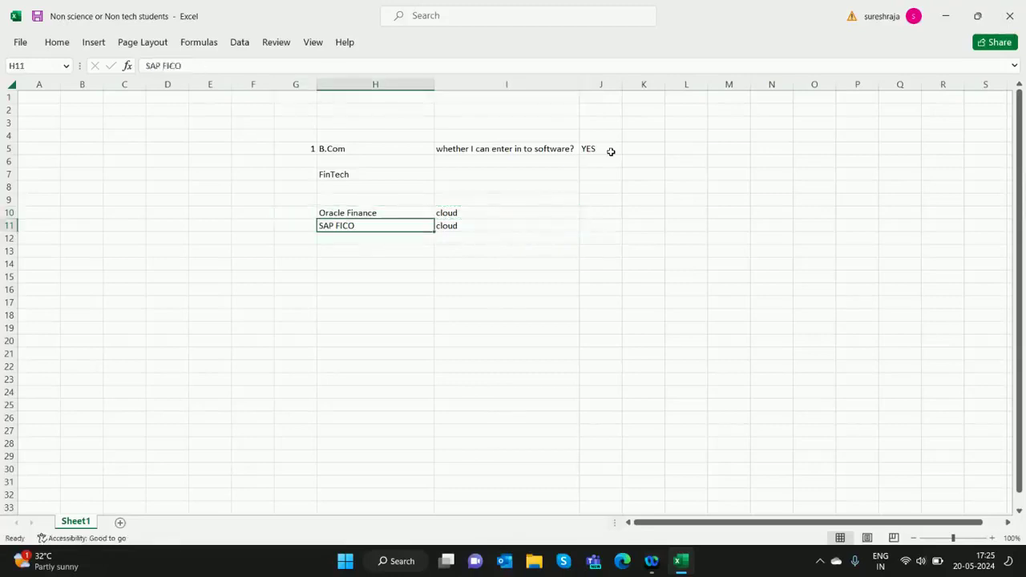
{"action": "key", "text": "Up"}
{"action": "key", "text": "Up"}
{"action": "key", "text": "Up"}
Enter "General ledger" in cell H14, three rows below SAP FICO.
{"action": "key", "text": "Down"}
{"action": "key", "text": "Down"}
{"action": "key", "text": "Down"}
{"action": "key", "text": "Down"}
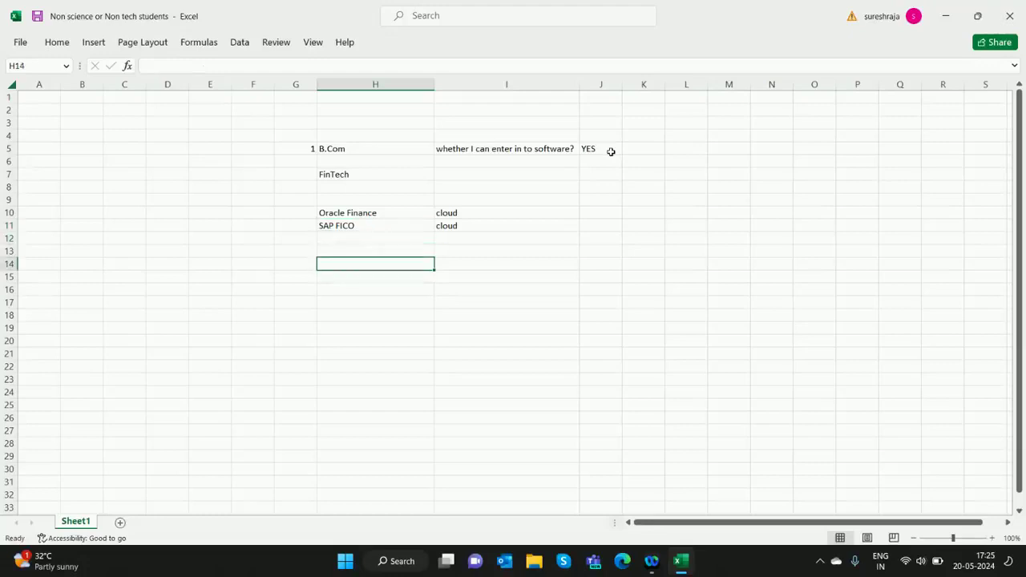
{"action": "type", "text": "Gen"}
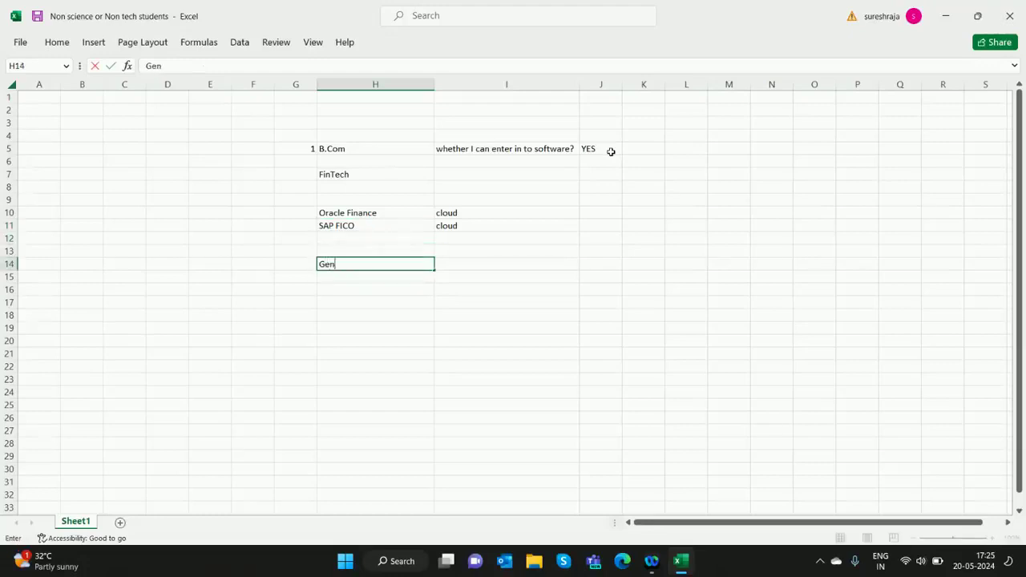
{"action": "type", "text": "eral ledger"}
{"action": "key", "text": "Return"}
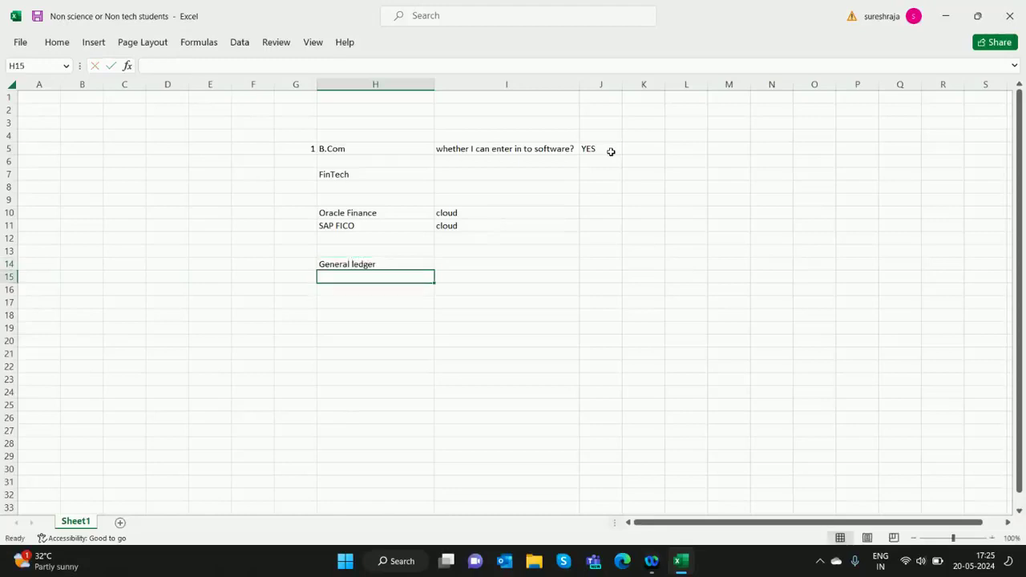
Enter "payables" in cell H16, two rows below General ledger.
{"action": "key", "text": "Up"}
{"action": "key", "text": "Down"}
{"action": "key", "text": "Down"}
{"action": "type", "text": "A"}
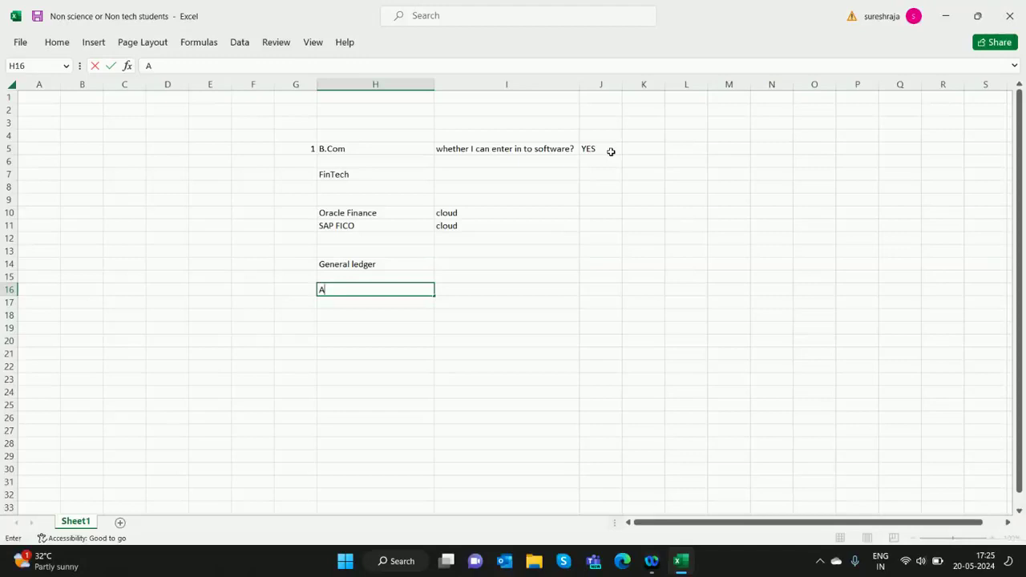
{"action": "key", "text": "BackSpace"}
{"action": "type", "text": "payables"}
{"action": "key", "text": "Return"}
{"action": "key", "text": "Return"}
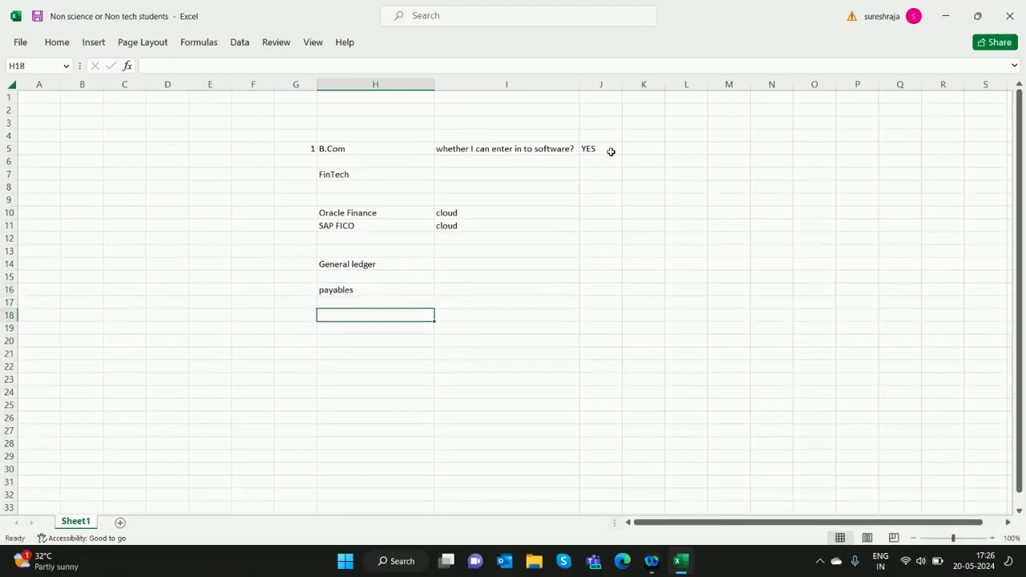
{"action": "key", "text": "Return"}
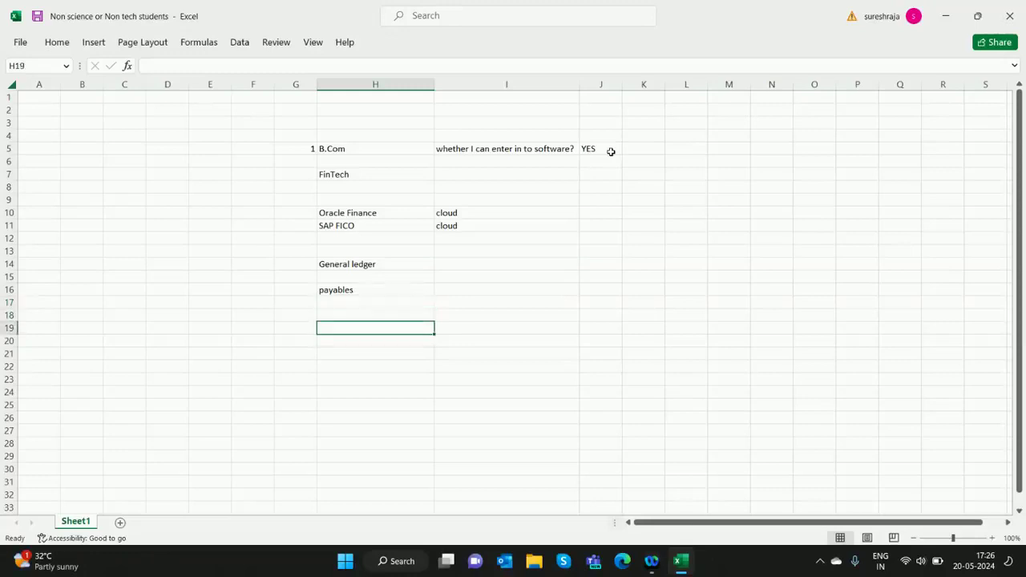
Enter "Receivables" in cell H18, two rows below payables.
{"action": "key", "text": "Up"}
{"action": "type", "text": "Rec"}
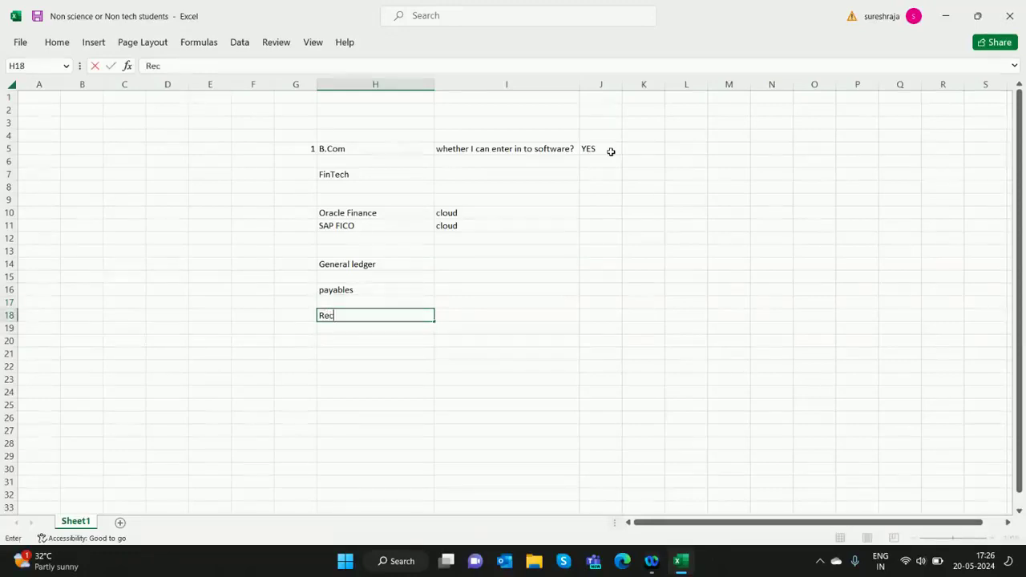
{"action": "type", "text": "eivables"}
{"action": "key", "text": "Return"}
Enter "Cash Management" in cell H20, two rows below Receivables.
{"action": "key", "text": "Down"}
{"action": "key", "text": "Down"}
{"action": "key", "text": "Up"}
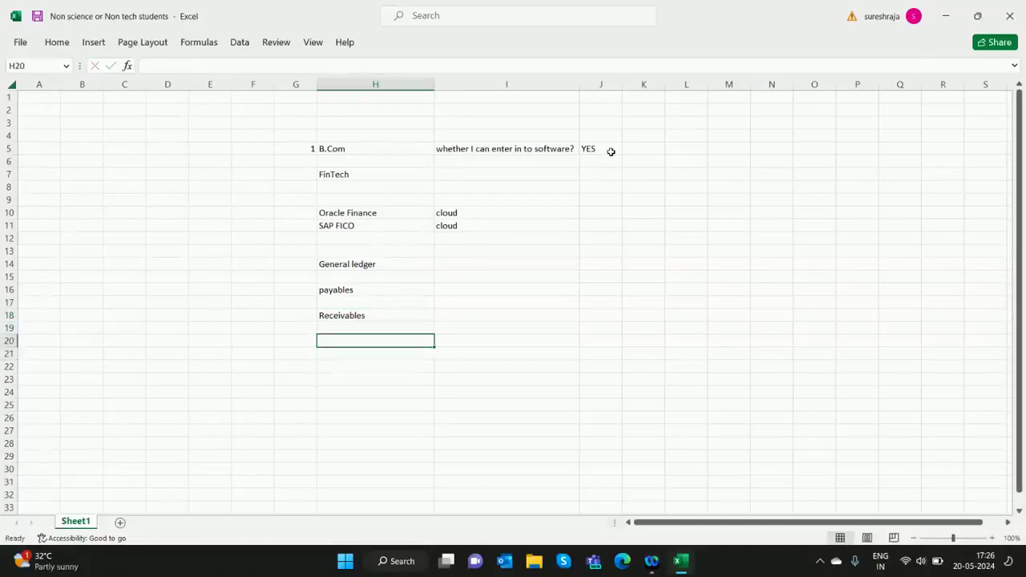
{"action": "type", "text": "C"}
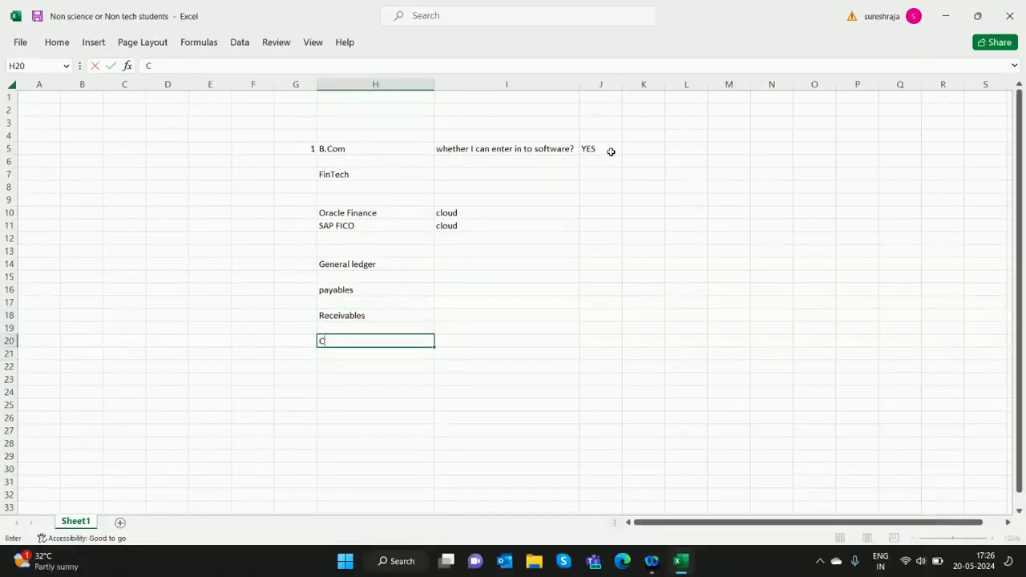
{"action": "type", "text": "ash Management"}
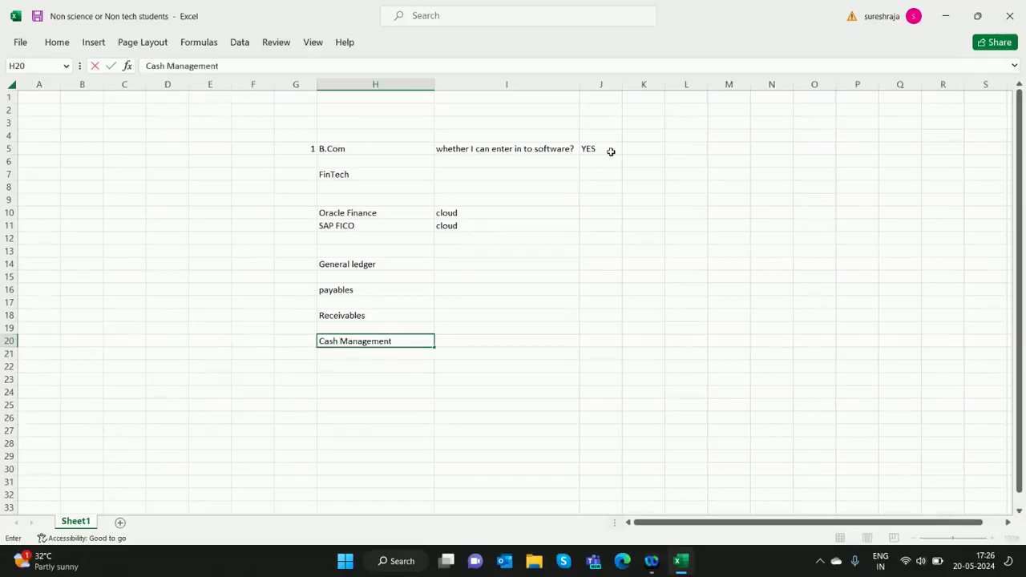
{"action": "key", "text": "Return"}
Enter "Assets" in cell H22, two rows below Cash Management.
{"action": "key", "text": "Return"}
{"action": "type", "text": "Gener"}
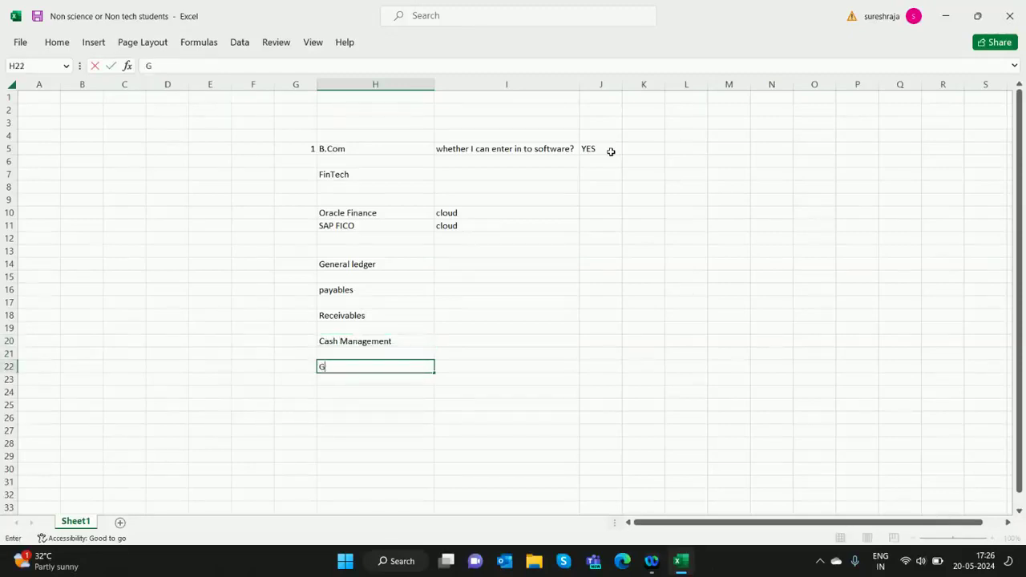
{"action": "key", "text": "BackSpace"}
{"action": "key", "text": "BackSpace"}
{"action": "key", "text": "BackSpace"}
{"action": "key", "text": "BackSpace"}
{"action": "key", "text": "BackSpace"}
{"action": "type", "text": "Assets"}
{"action": "key", "text": "Return"}
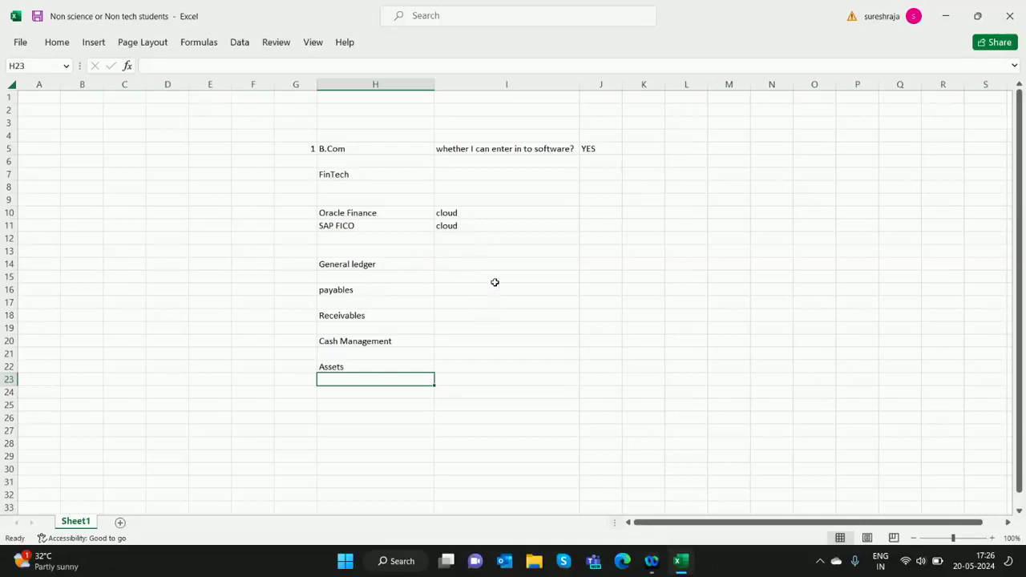
Enter "Journal" in cell I14 beside General ledger.
{"action": "left_click", "coordinate": [495, 266]}
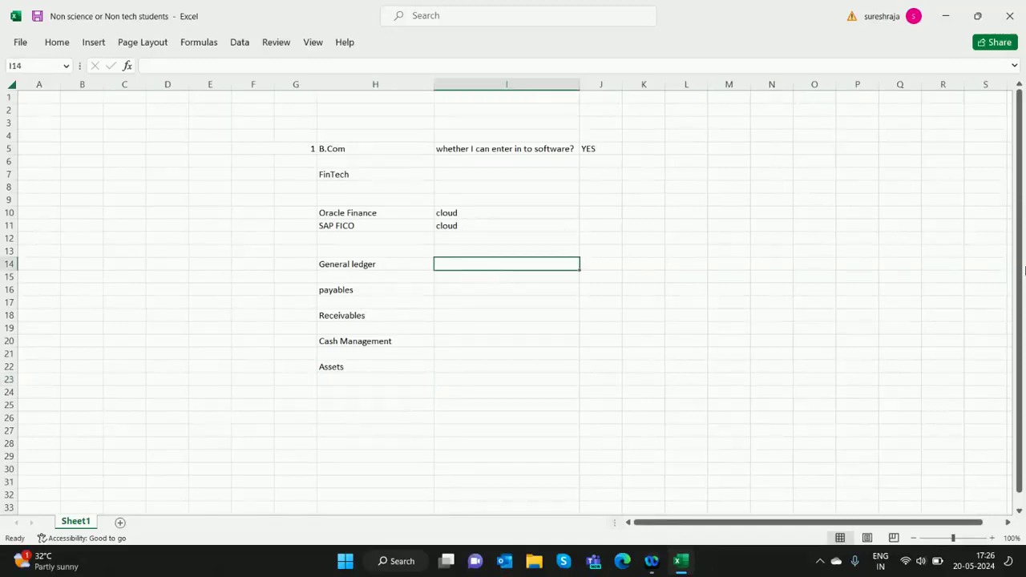
{"action": "type", "text": "Journal"}
{"action": "key", "text": "Tab"}
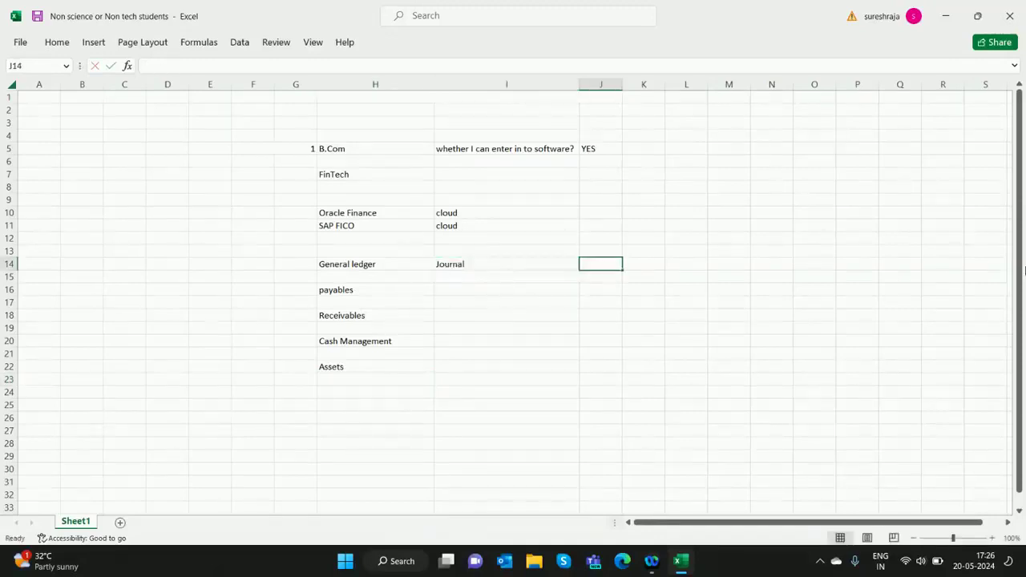
Enter "Supplier invocies" in cell I16 and "payments" in J16 beside payables.
{"action": "key", "text": "Left"}
{"action": "key", "text": "Right"}
{"action": "key", "text": "Left"}
{"action": "key", "text": "Down"}
{"action": "key", "text": "Left"}
{"action": "key", "text": "Left"}
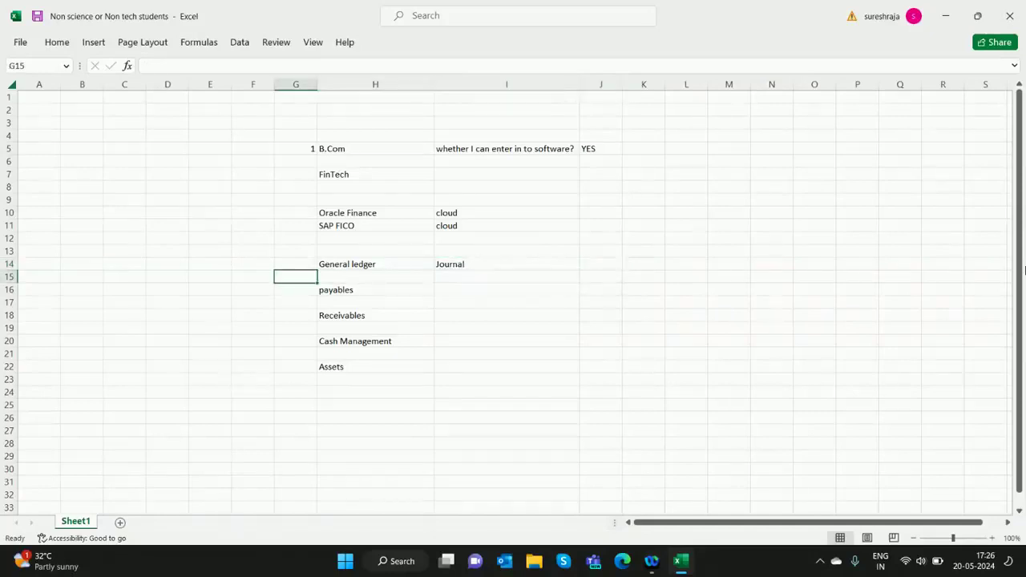
{"action": "key", "text": "Down"}
{"action": "key", "text": "Right"}
{"action": "key", "text": "Right"}
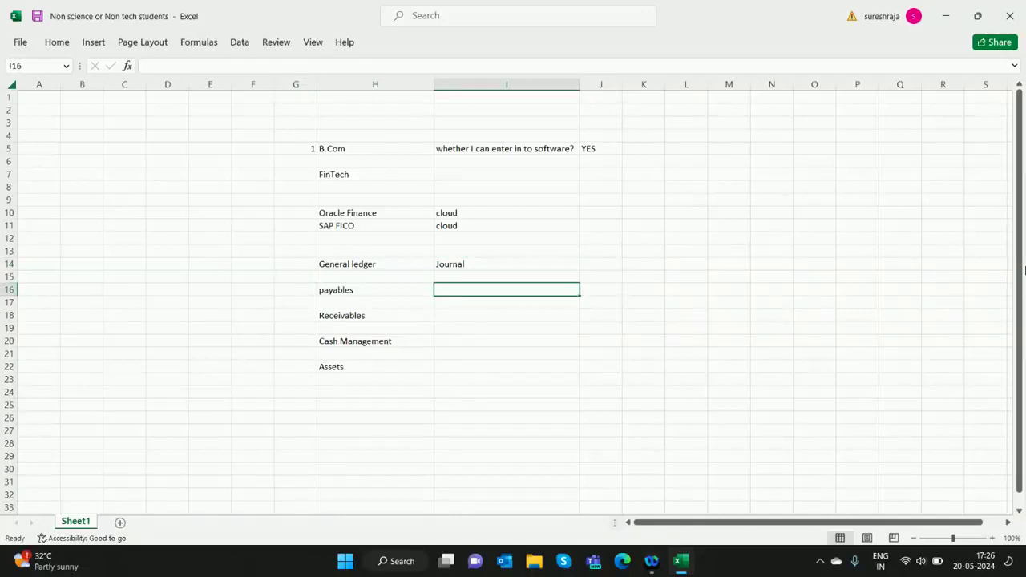
{"action": "type", "text": "Sup"}
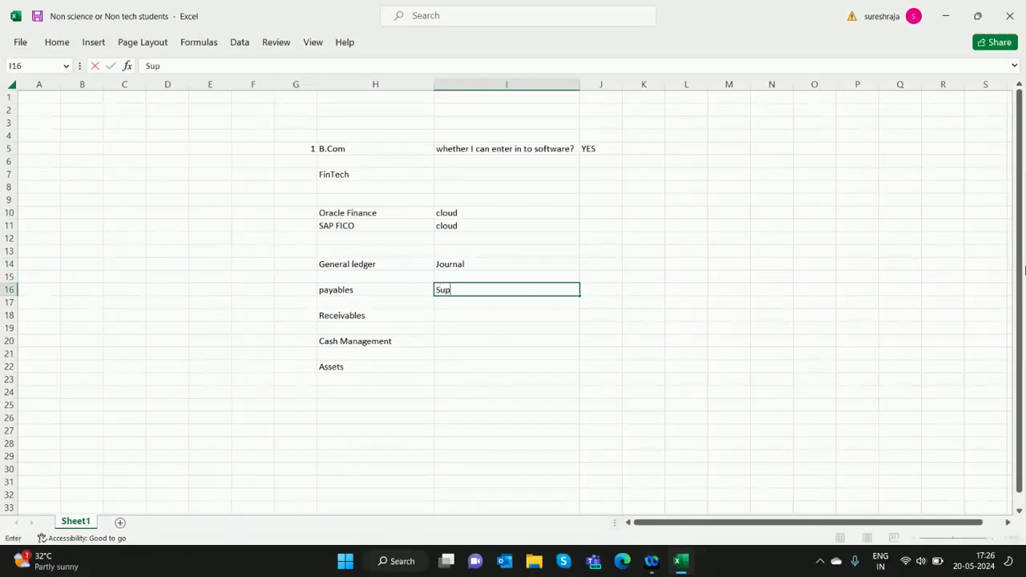
{"action": "type", "text": "plier invocies"}
{"action": "key", "text": "Tab"}
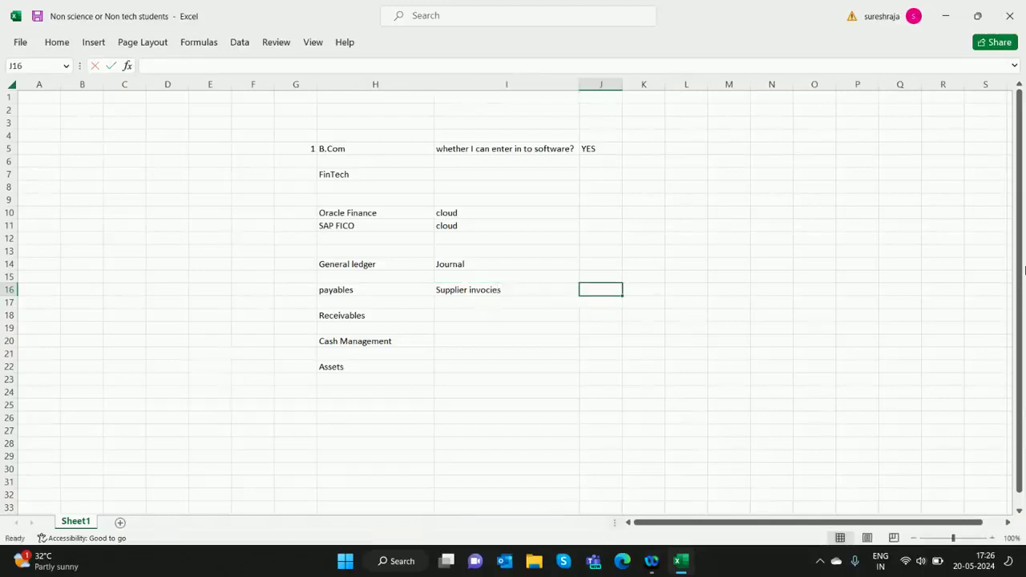
{"action": "type", "text": "payments"}
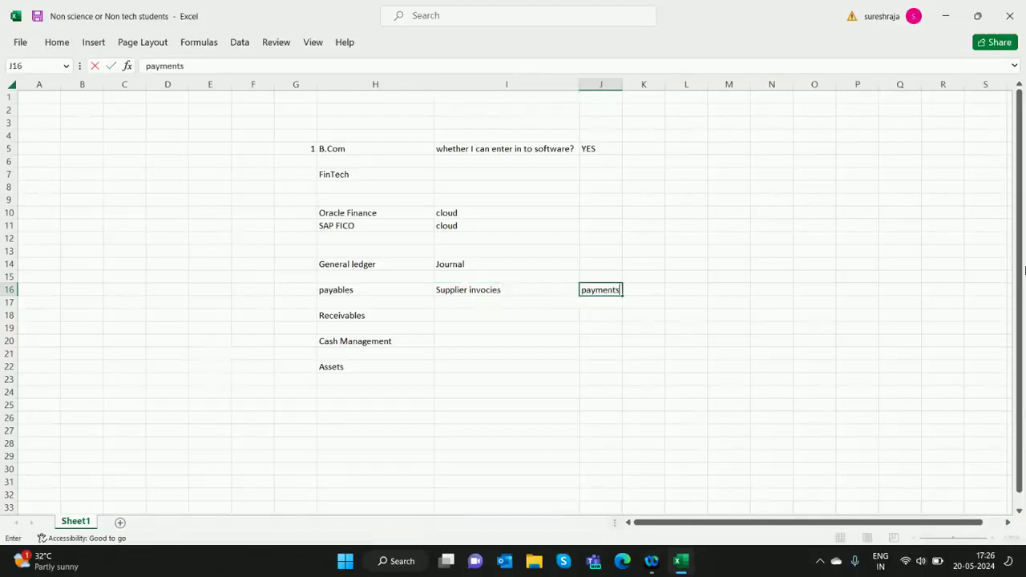
{"action": "key", "text": "ctrl+Return"}
{"action": "key", "text": "Return"}
Enter "Customer Invoices" in cell I18 and "Receipt" in J18 beside Receivables.
{"action": "key", "text": "Up"}
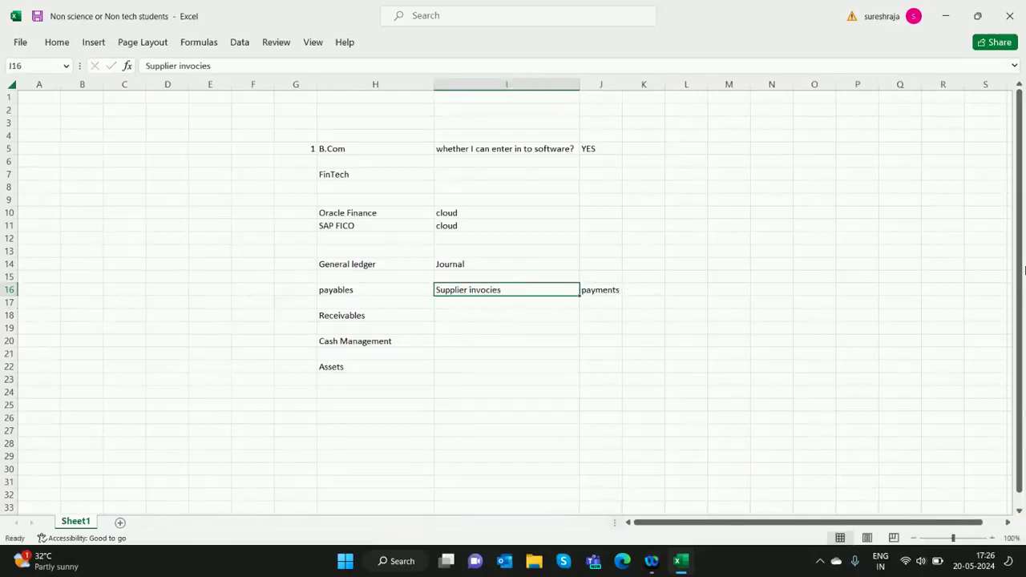
{"action": "key", "text": "Left"}
{"action": "key", "text": "Right"}
{"action": "key", "text": "Down"}
{"action": "key", "text": "Down"}
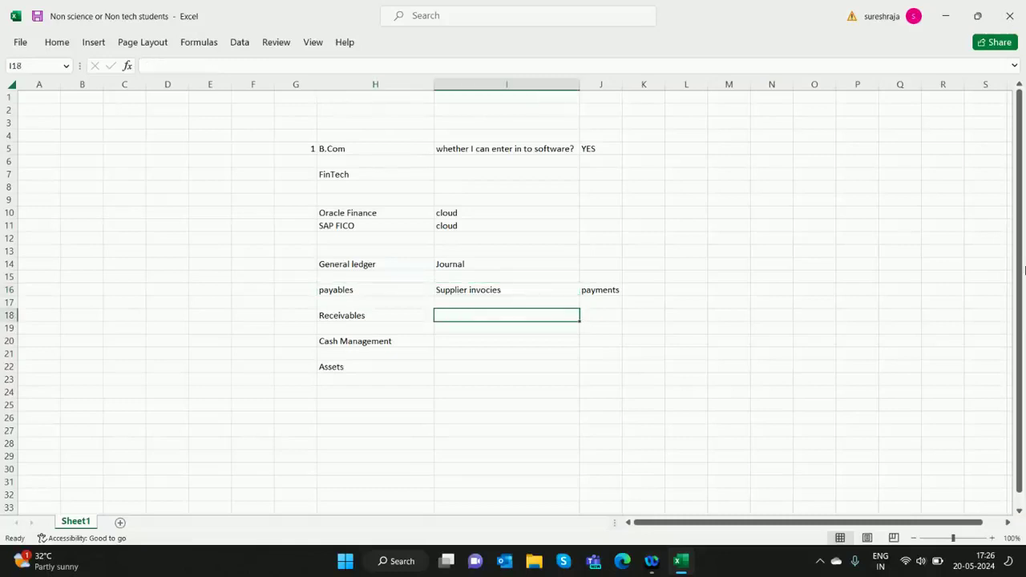
{"action": "type", "text": "Custo"}
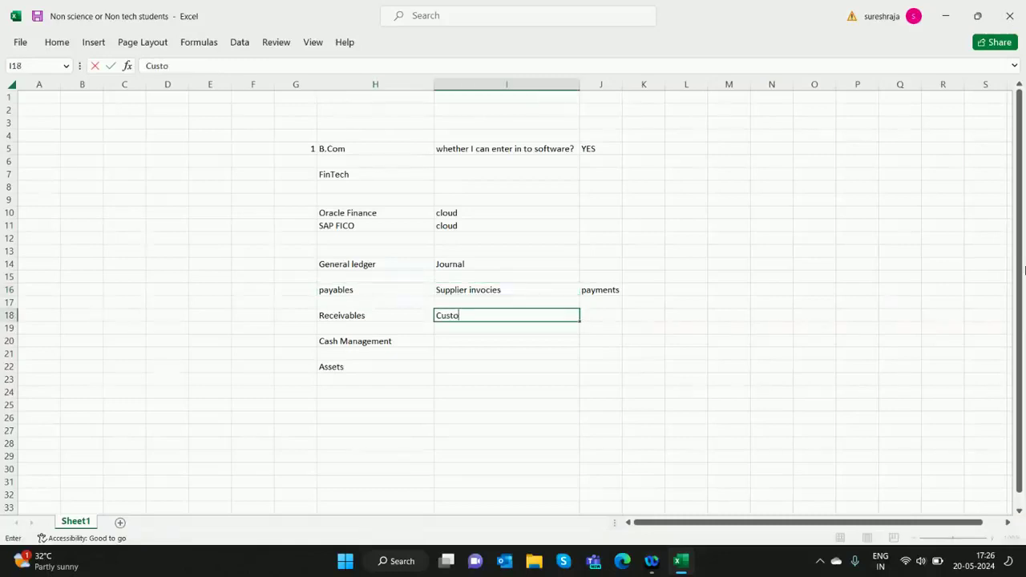
{"action": "type", "text": "mer Invoices"}
{"action": "key", "text": "Tab"}
{"action": "type", "text": "Receipt"}
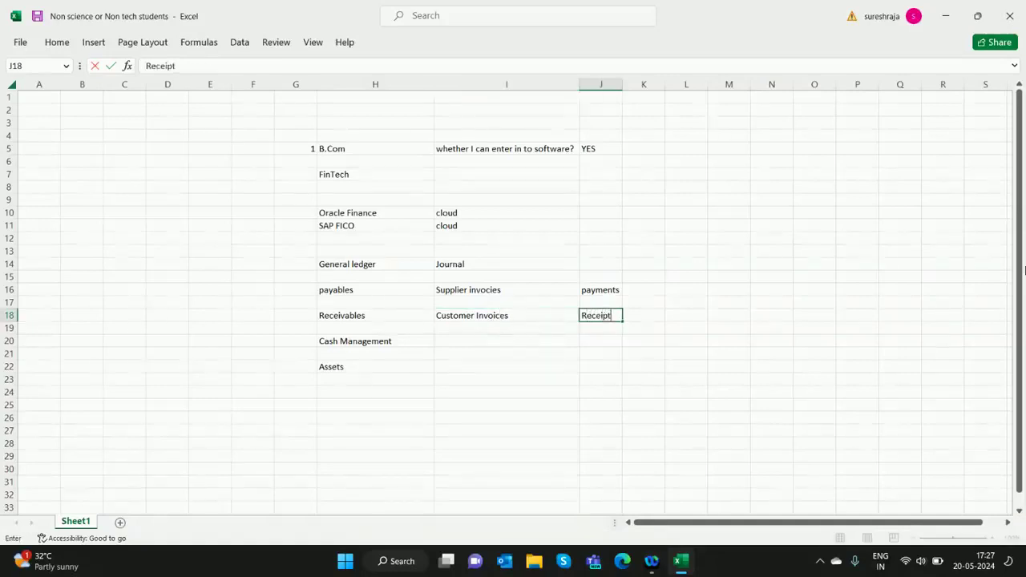
{"action": "key", "text": "Tab"}
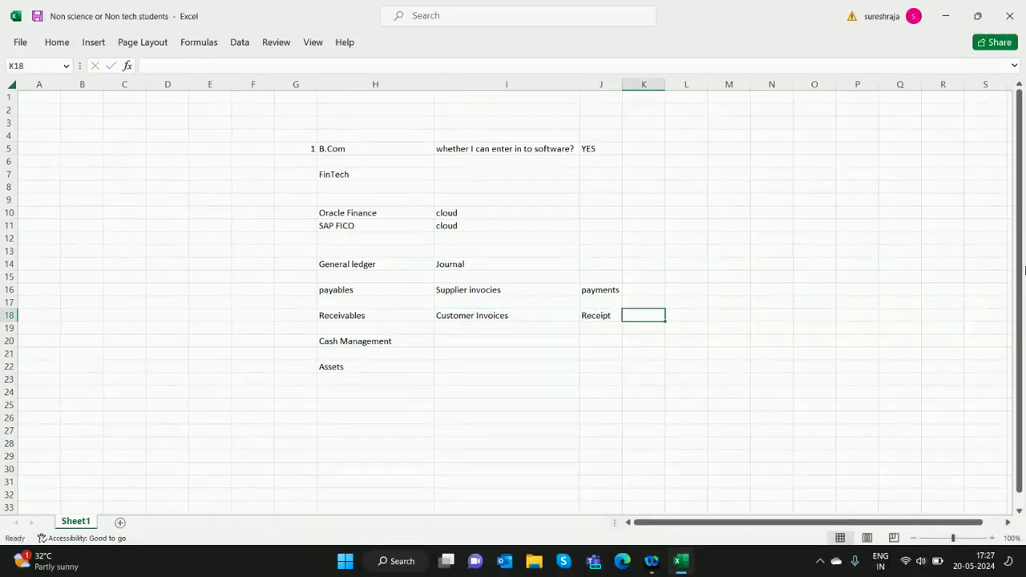
Enter "Bank reconciliation" in cell I20 beside Cash Management.
{"action": "key", "text": "Left"}
{"action": "key", "text": "Left"}
{"action": "key", "text": "Down"}
{"action": "key", "text": "Down"}
{"action": "key", "text": "Right"}
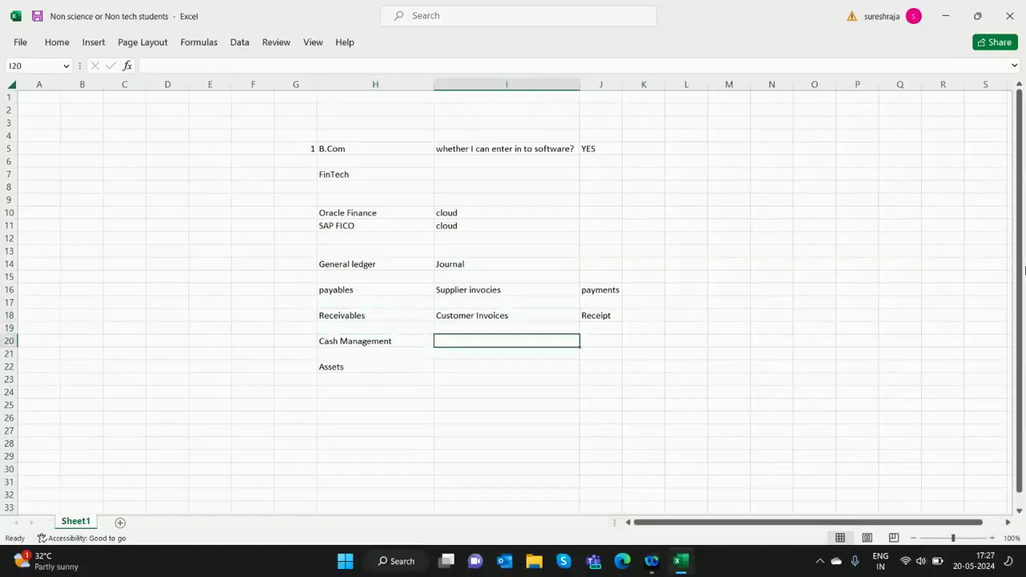
{"action": "type", "text": "Bank r"}
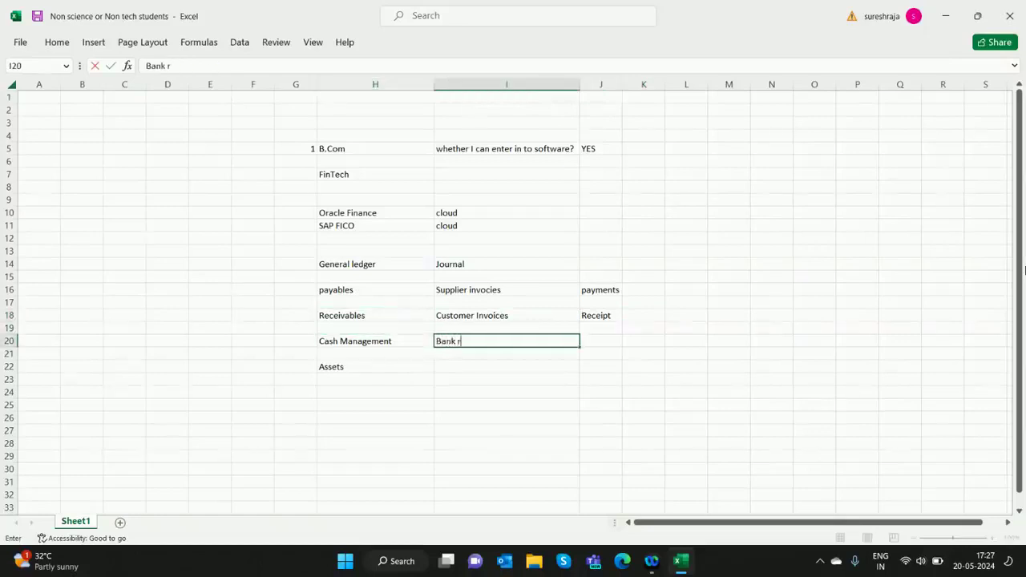
{"action": "type", "text": "ec onciliation"}
{"action": "key", "text": "Right"}
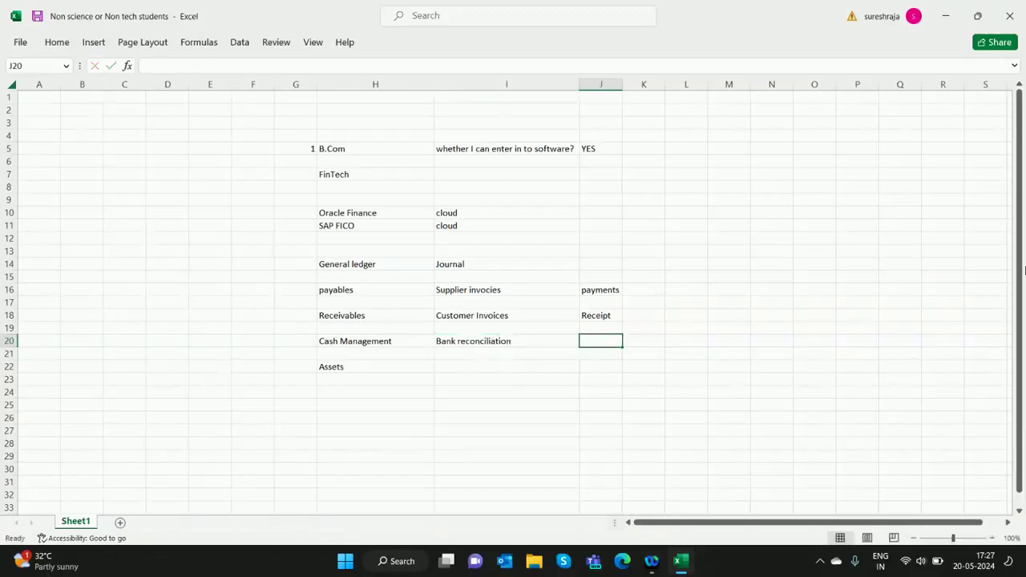
Enter "Purchase, sale , category" in cell I22 beside Assets.
{"action": "key", "text": "Left"}
{"action": "key", "text": "Left"}
{"action": "key", "text": "Left"}
{"action": "key", "text": "Down"}
{"action": "key", "text": "Down"}
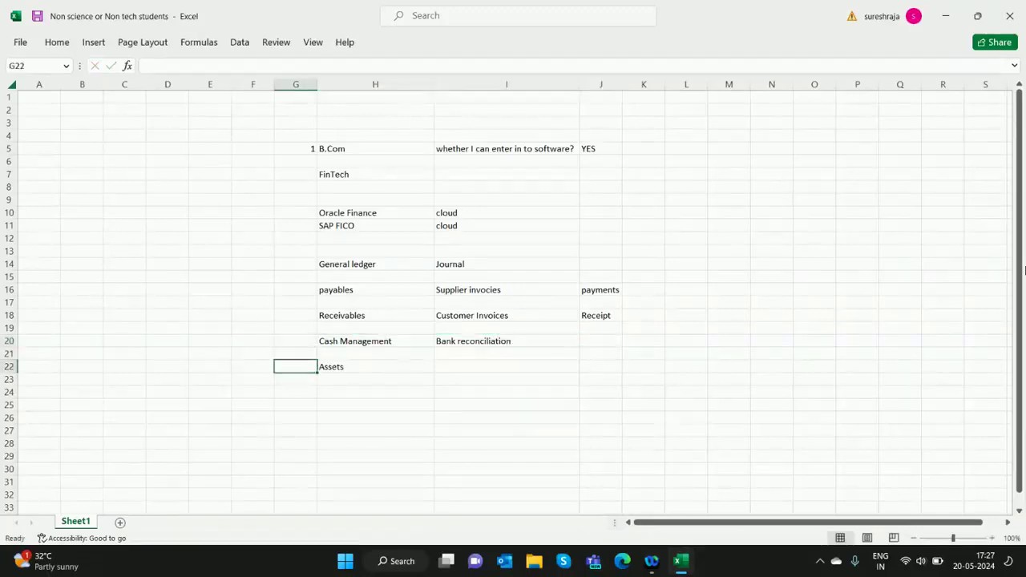
{"action": "key", "text": "Right"}
{"action": "key", "text": "Right"}
{"action": "type", "text": "Purchase"}
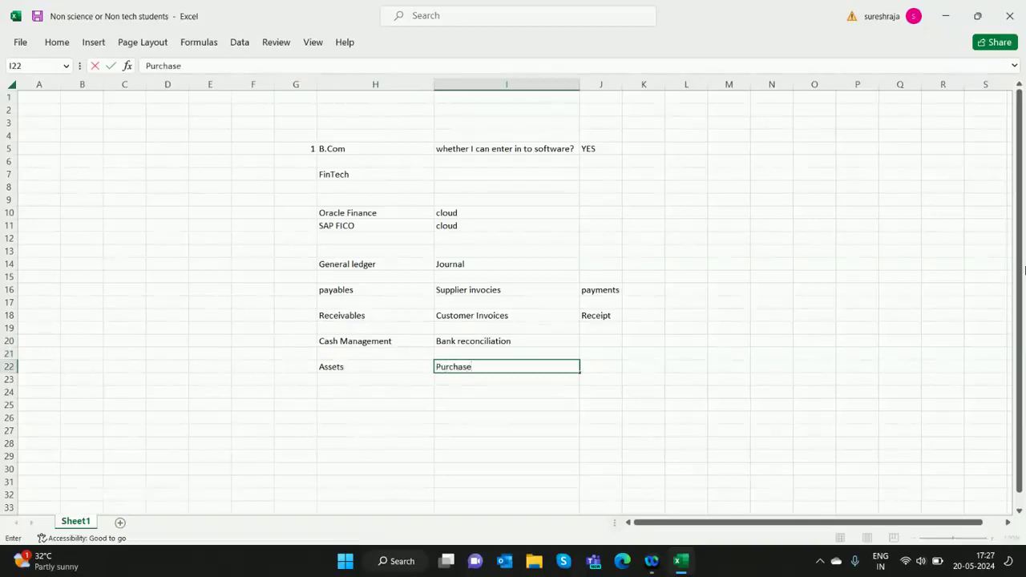
{"action": "type", "text": ", sale "}
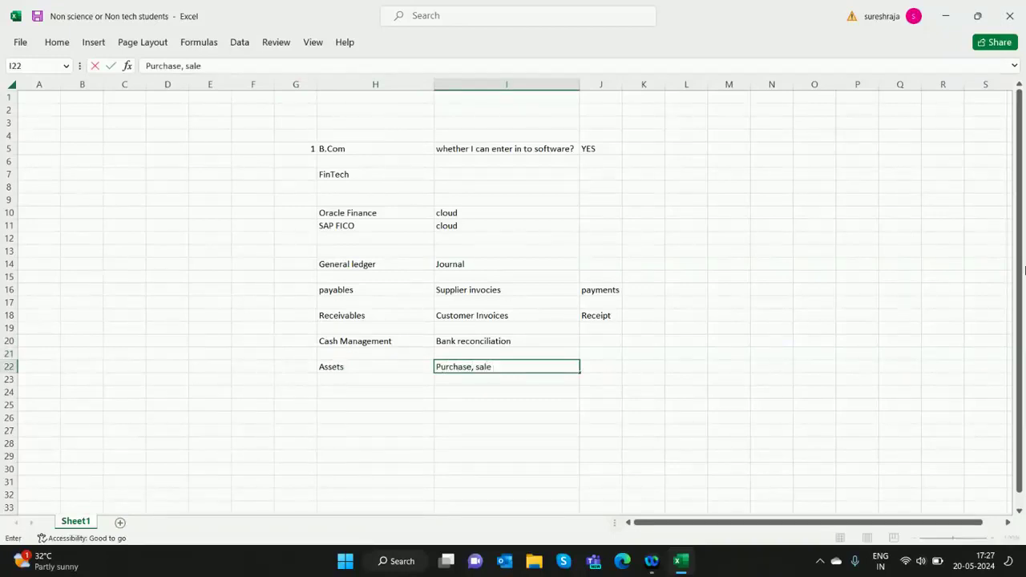
{"action": "type", "text": ", category"}
{"action": "key", "text": "Return"}
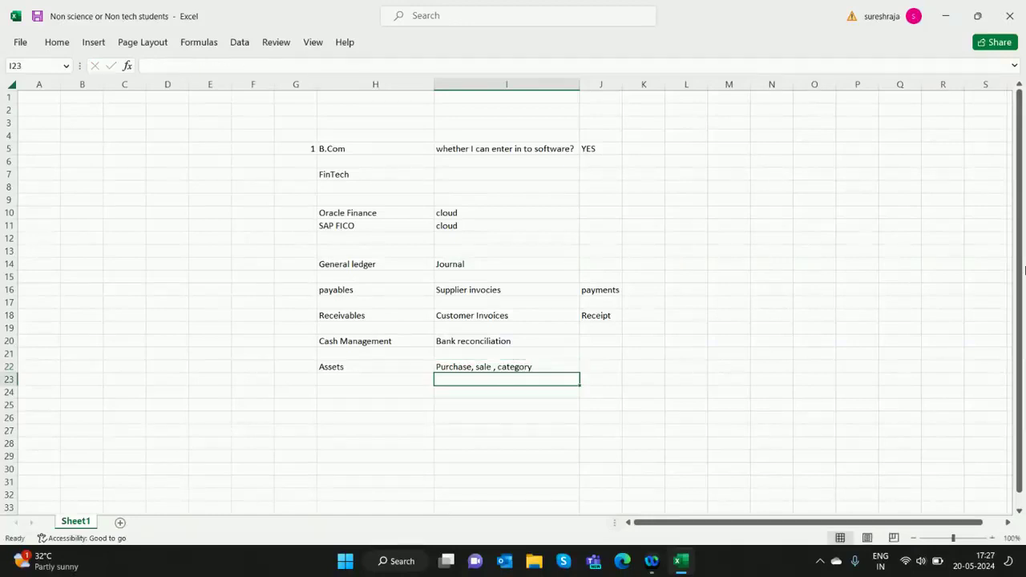
Overwrite cell H7, two rows below B.Com, with "It doesn't involve any coding".
{"action": "key", "text": "Up"}
{"action": "key", "text": "Up"}
{"action": "key", "text": "Up"}
{"action": "key", "text": "Up"}
{"action": "key", "text": "Up"}
{"action": "key", "text": "Up"}
{"action": "key", "text": "Up"}
{"action": "key", "text": "Up"}
{"action": "key", "text": "Up"}
{"action": "key", "text": "Up"}
{"action": "key", "text": "Up"}
{"action": "key", "text": "Up"}
{"action": "key", "text": "Up"}
{"action": "key", "text": "Up"}
{"action": "key", "text": "Up"}
{"action": "key", "text": "Up"}
{"action": "key", "text": "Up"}
{"action": "key", "text": "Up"}
{"action": "key", "text": "Down"}
{"action": "key", "text": "Down"}
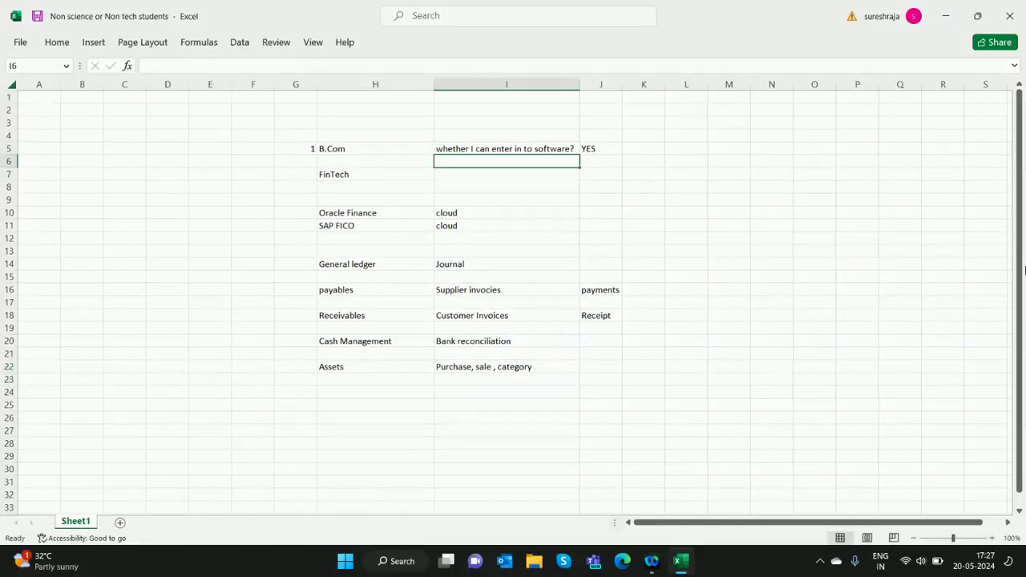
{"action": "key", "text": "Left"}
{"action": "key", "text": "Delete"}
{"action": "type", "text": "I"}
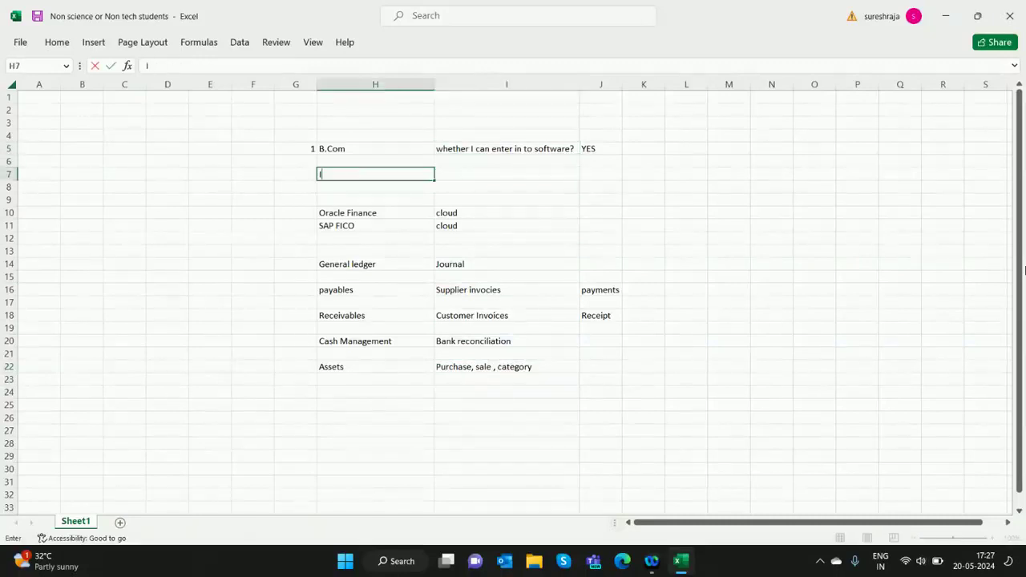
{"action": "type", "text": "t doesn't invol"}
{"action": "type", "text": "ve a"}
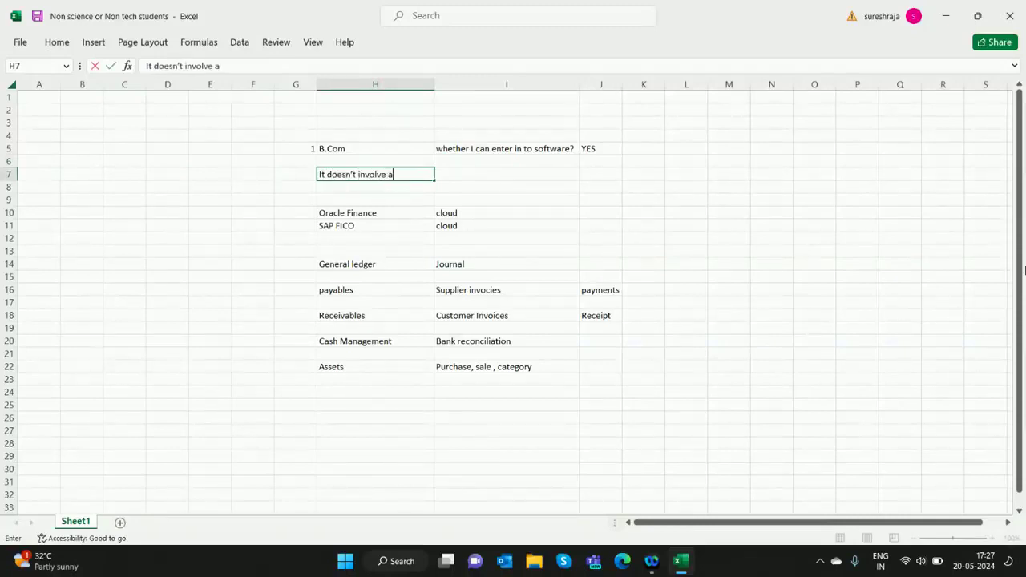
{"action": "type", "text": "ny coding"}
{"action": "key", "text": "Return"}
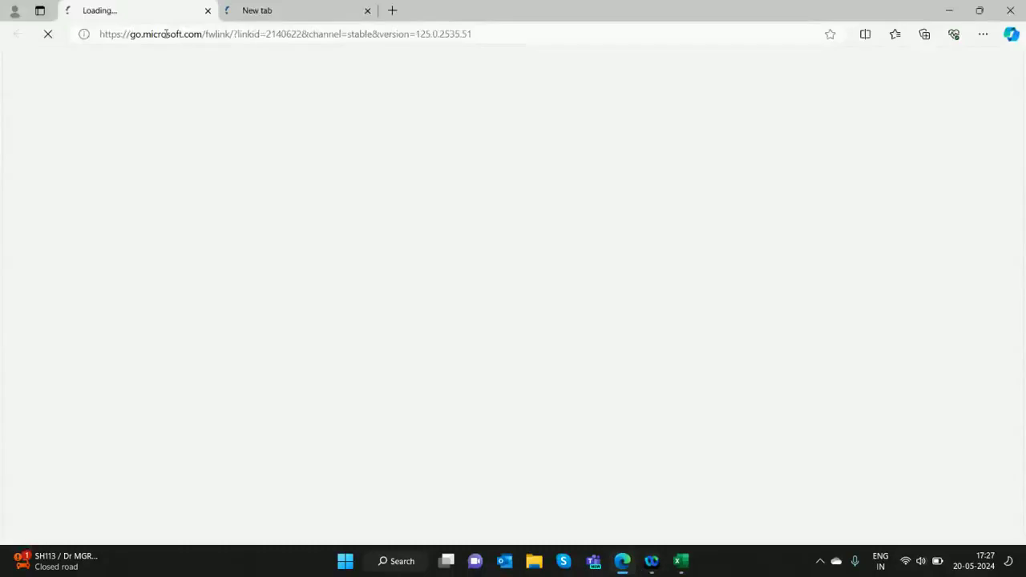
Try to open the website ww.traint.in in Microsoft Edge.
{"action": "left_click", "coordinate": [167, 35]}
{"action": "type", "text": "ww."}
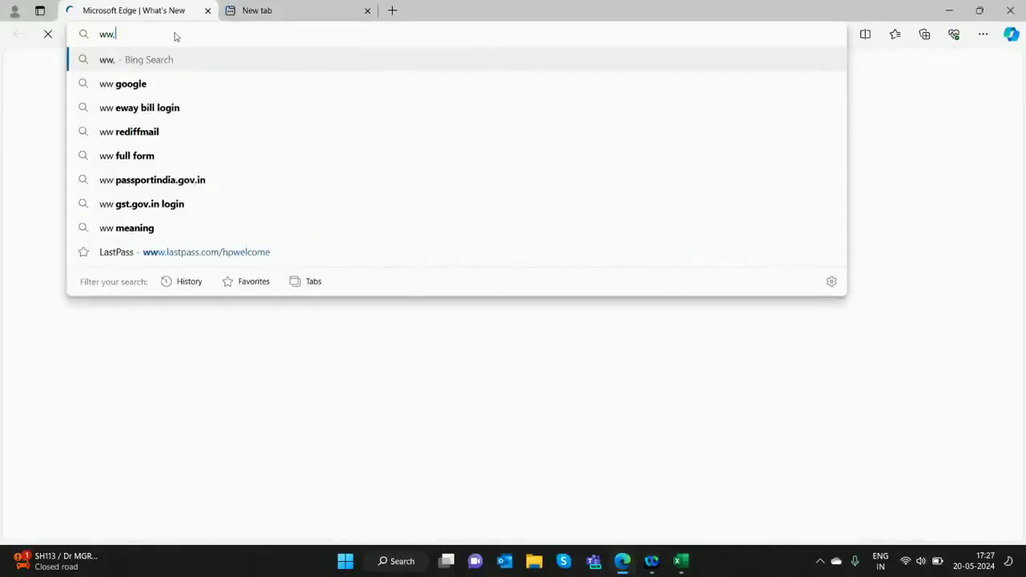
{"action": "type", "text": "traini"}
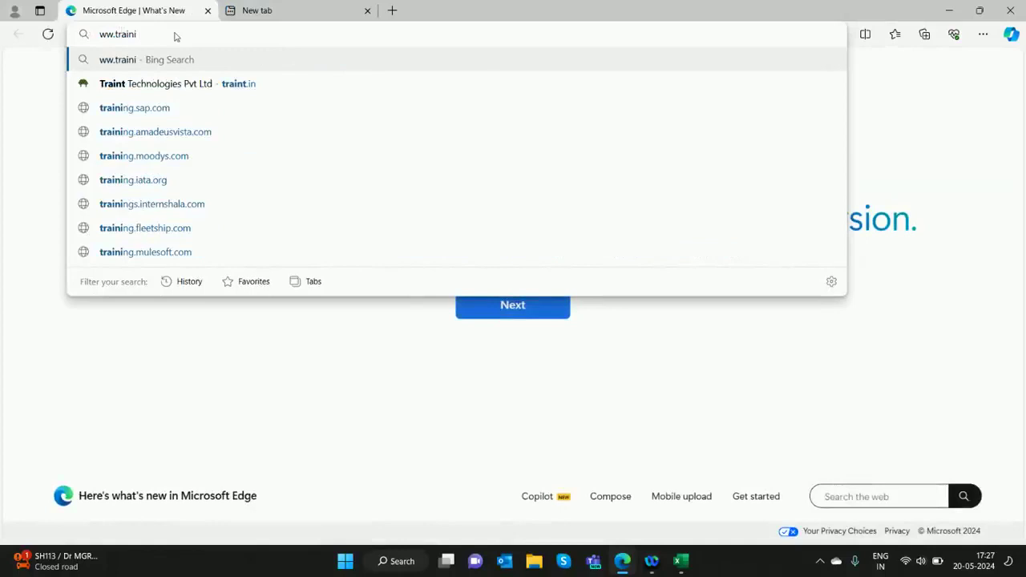
{"action": "key", "text": "BackSpace"}
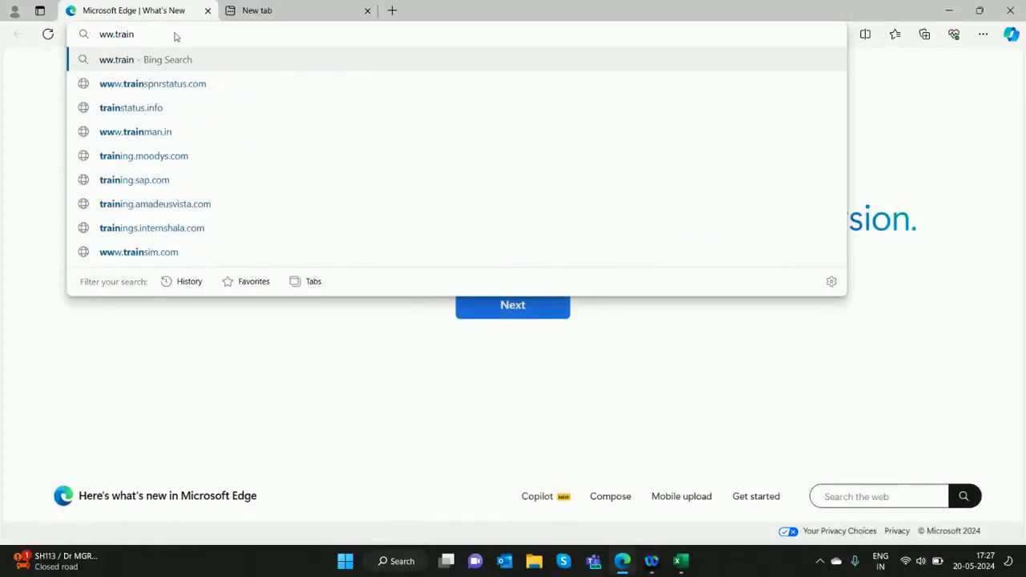
{"action": "type", "text": ".in"}
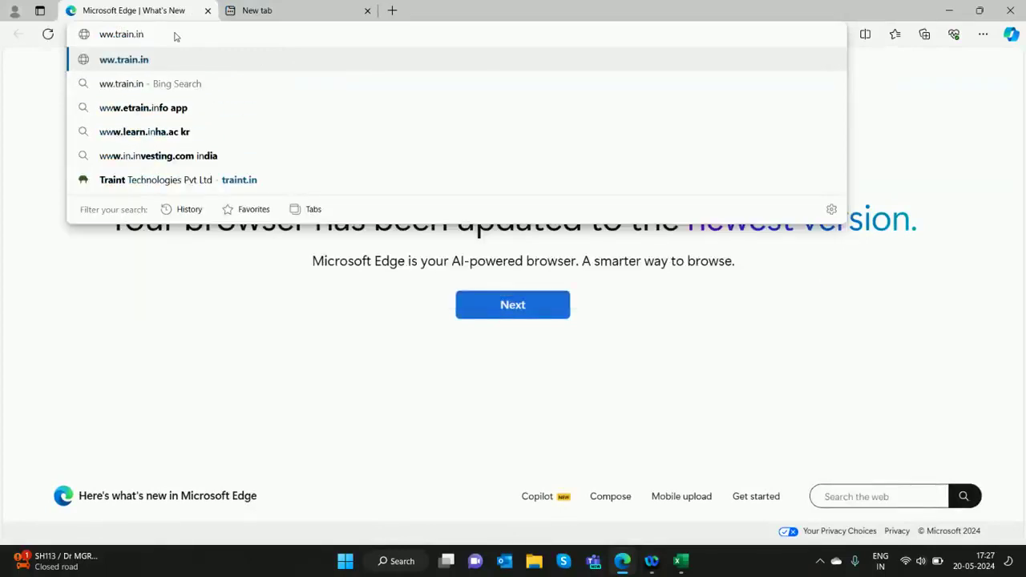
{"action": "key", "text": "BackSpace"}
{"action": "key", "text": "BackSpace"}
{"action": "key", "text": "BackSpace"}
{"action": "type", "text": "t.in"}
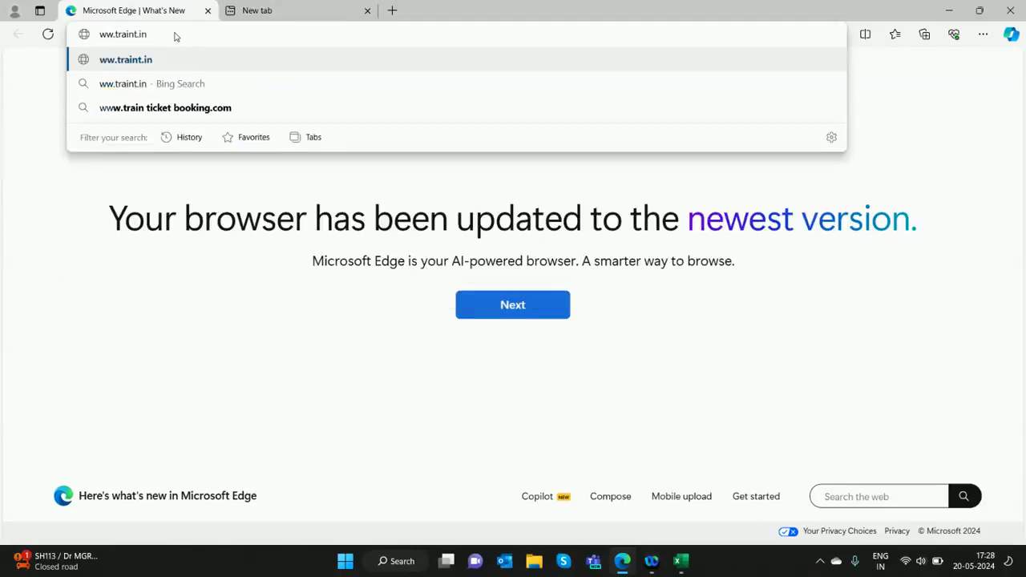
{"action": "key", "text": "Return"}
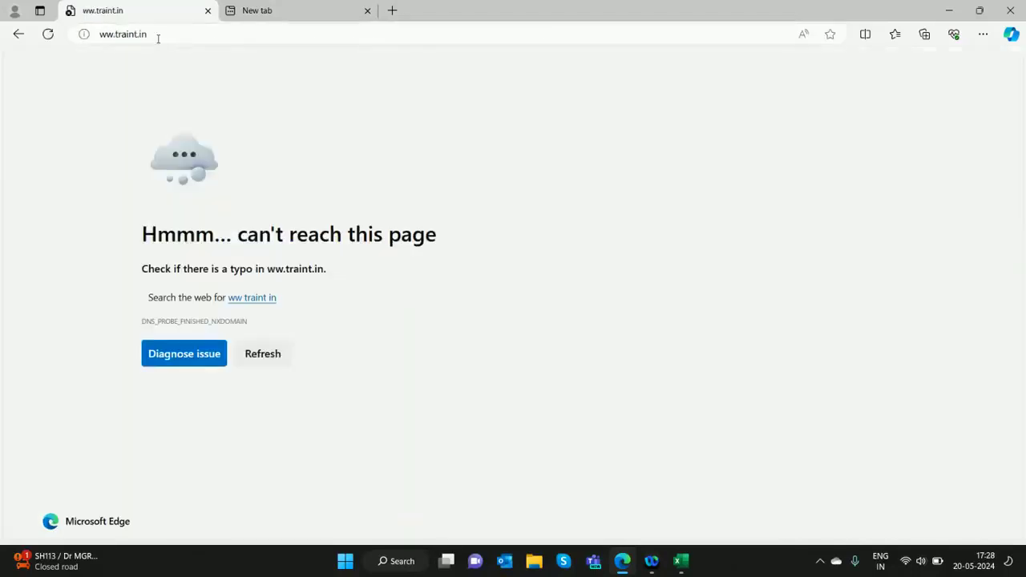
Leave the unreachable page, switch back to the Excel worksheet and enter "M.com" in cell H6 below B.Com.
{"action": "left_click", "coordinate": [151, 34]}
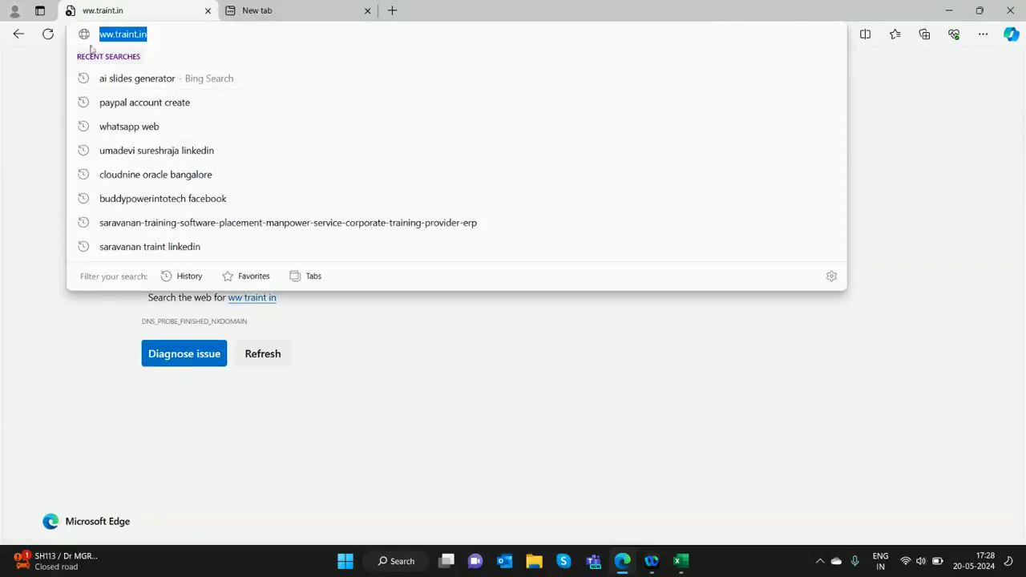
{"action": "left_click", "coordinate": [151, 34]}
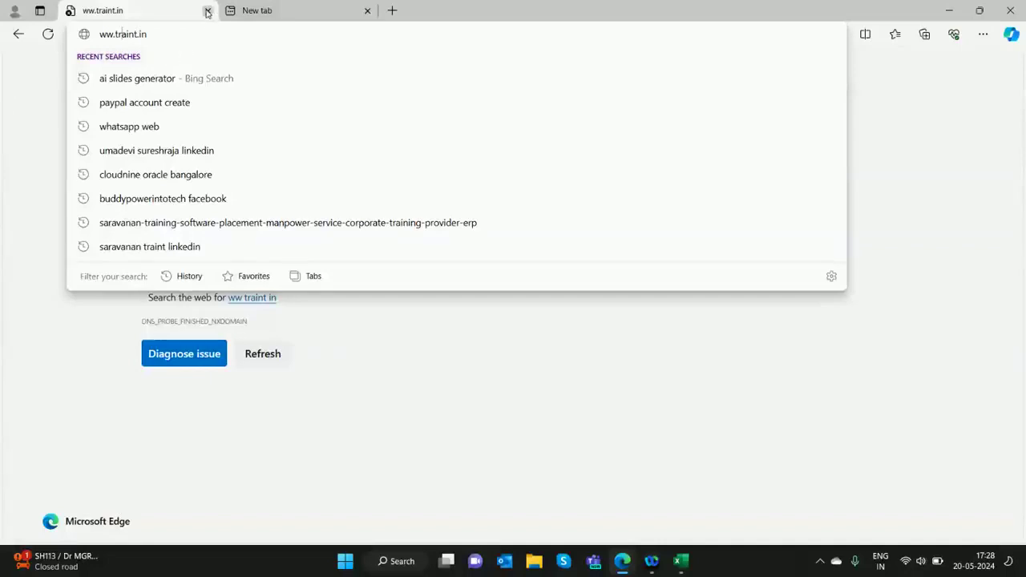
{"action": "left_click", "coordinate": [949, 10]}
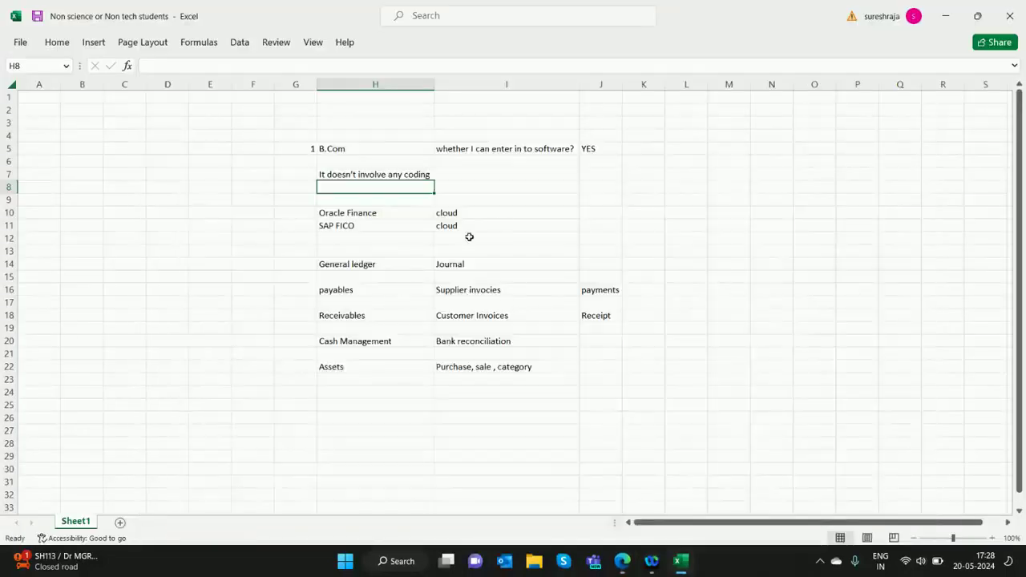
{"action": "left_click", "coordinate": [341, 147]}
{"action": "left_click", "coordinate": [365, 161]}
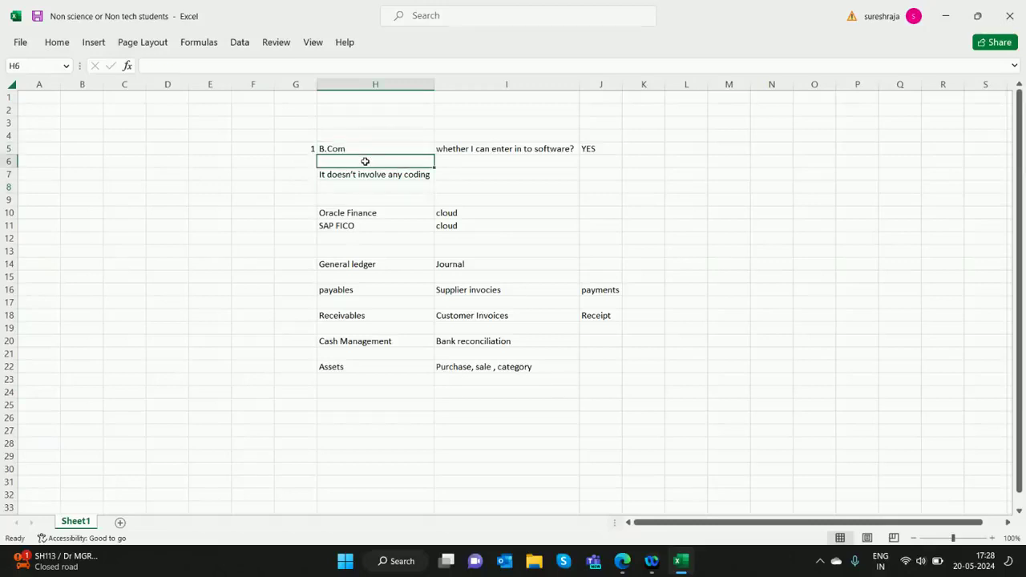
{"action": "type", "text": "M.com"}
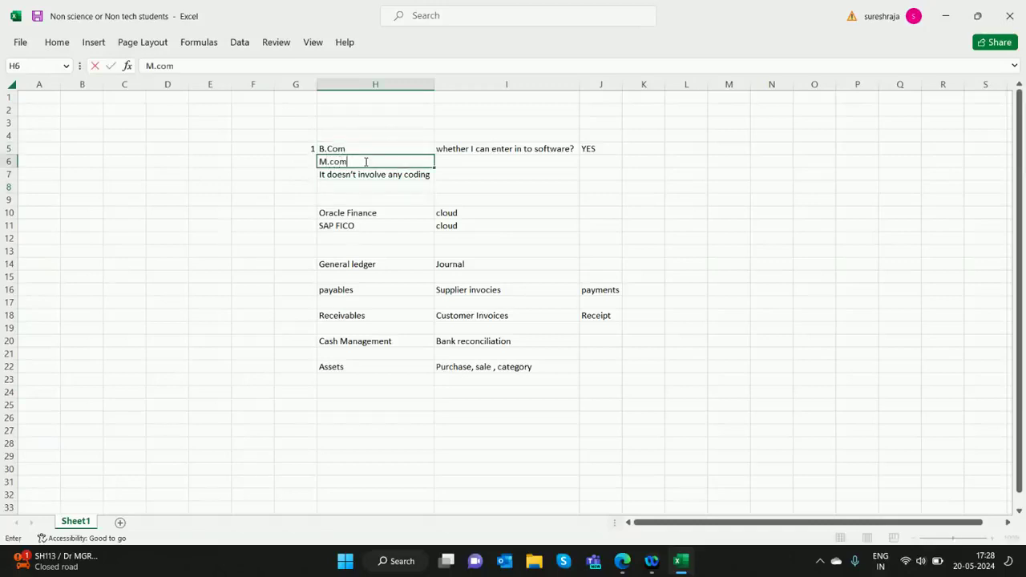
{"action": "key", "text": "Return"}
Enter "CA inter" in cell H4, directly above B.Com.
{"action": "key", "text": "Up"}
{"action": "key", "text": "Up"}
{"action": "key", "text": "Up"}
{"action": "type", "text": "CA"}
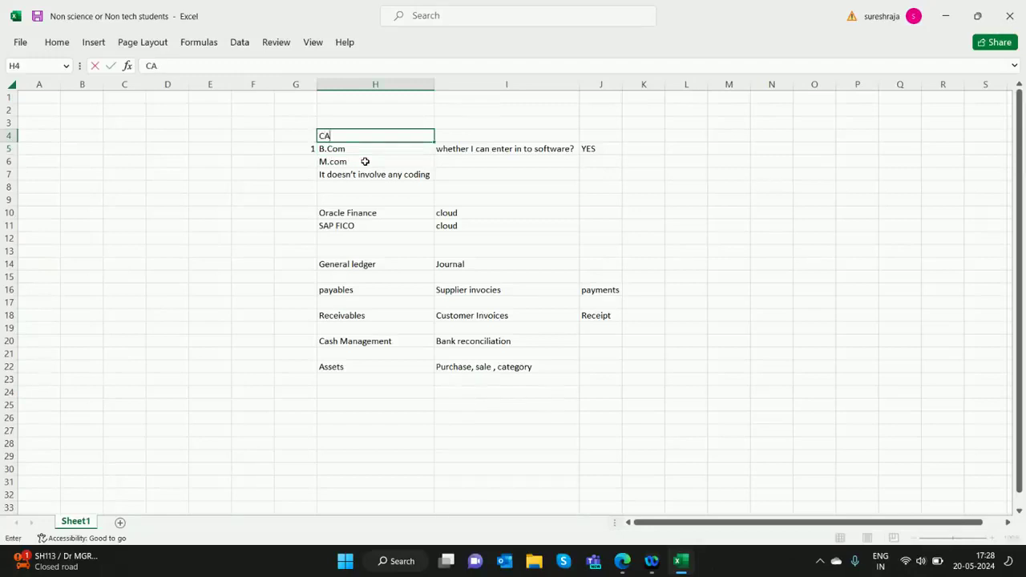
{"action": "type", "text": " inter"}
{"action": "key", "text": "Return"}
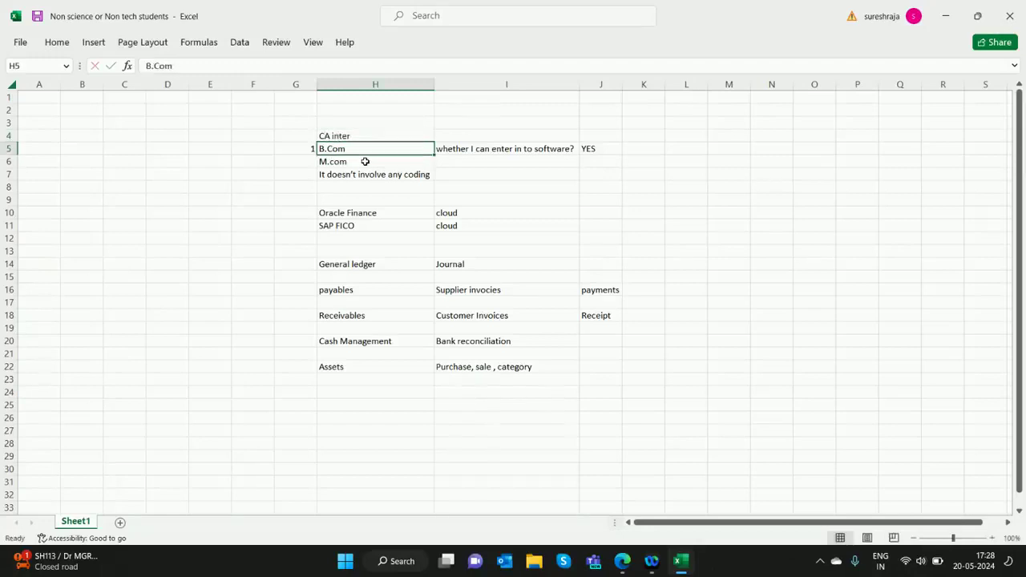
Enter "ICWA inter" in cell H3, directly above CA inter.
{"action": "key", "text": "Up"}
{"action": "key", "text": "Up"}
{"action": "type", "text": "IC"}
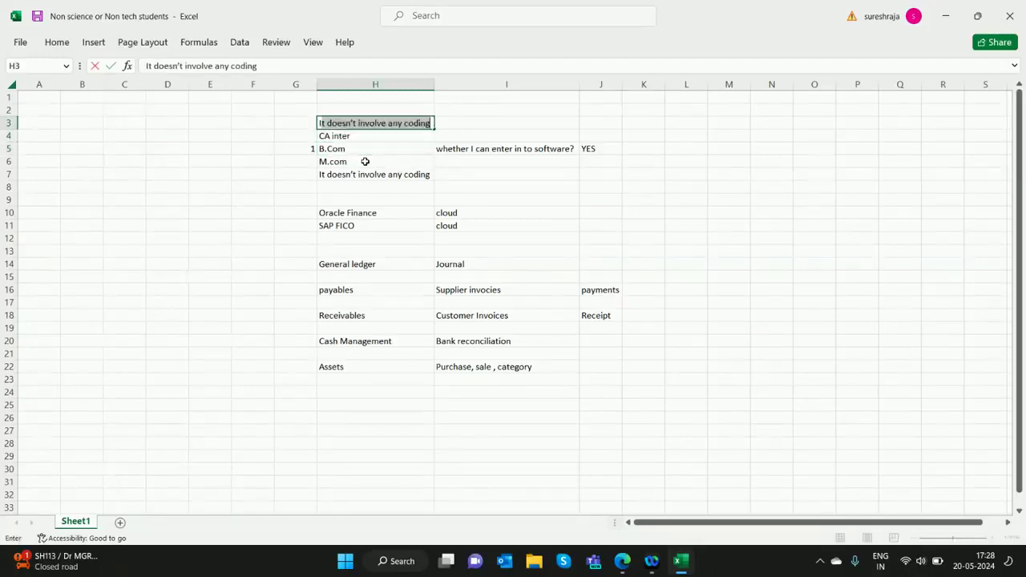
{"action": "type", "text": "WA"}
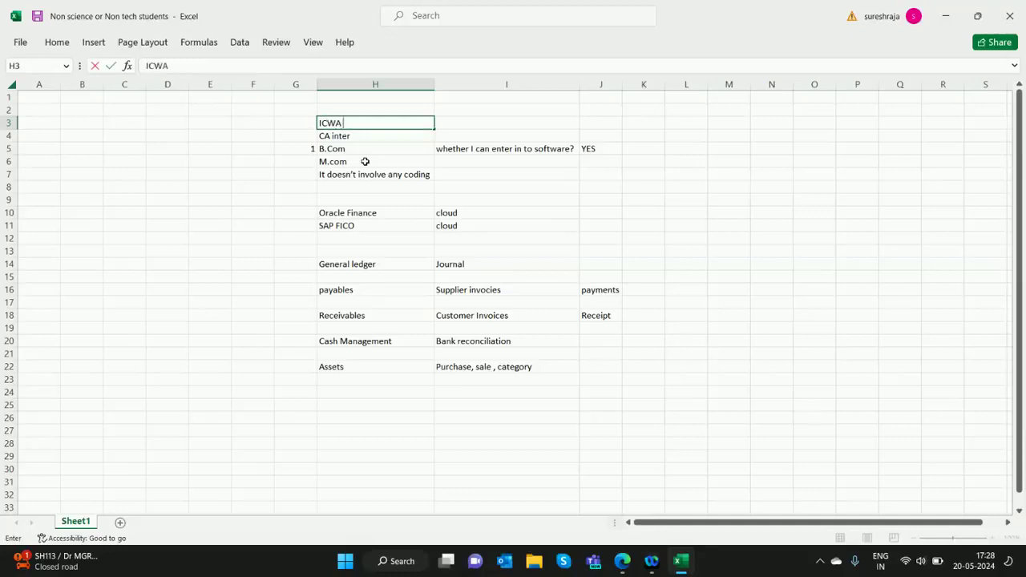
{"action": "type", "text": " inter"}
{"action": "key", "text": "Return"}
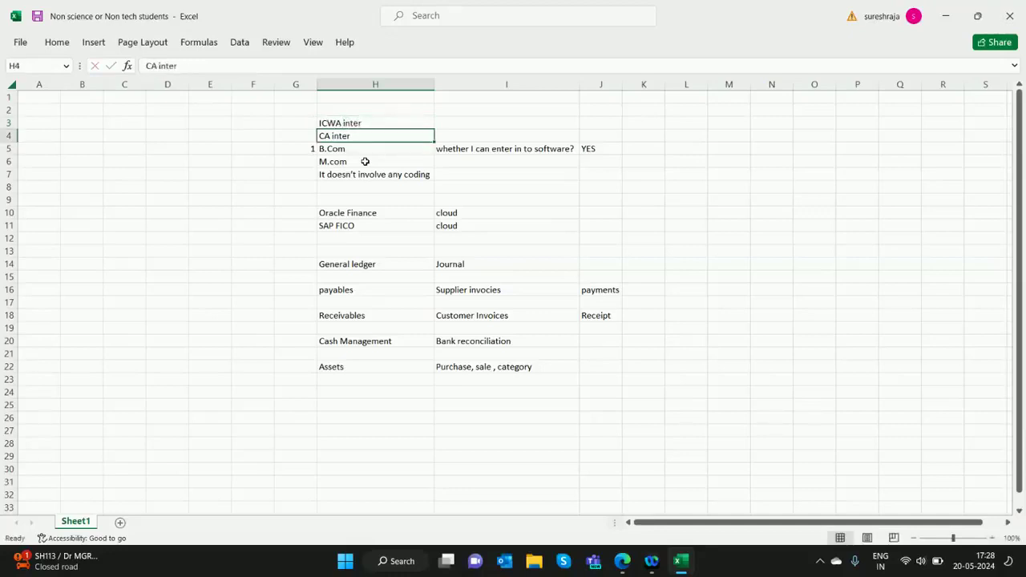
Enter "MBA finance" in cell H2, directly above ICWA inter.
{"action": "key", "text": "Up"}
{"action": "key", "text": "Up"}
{"action": "type", "text": "MB"}
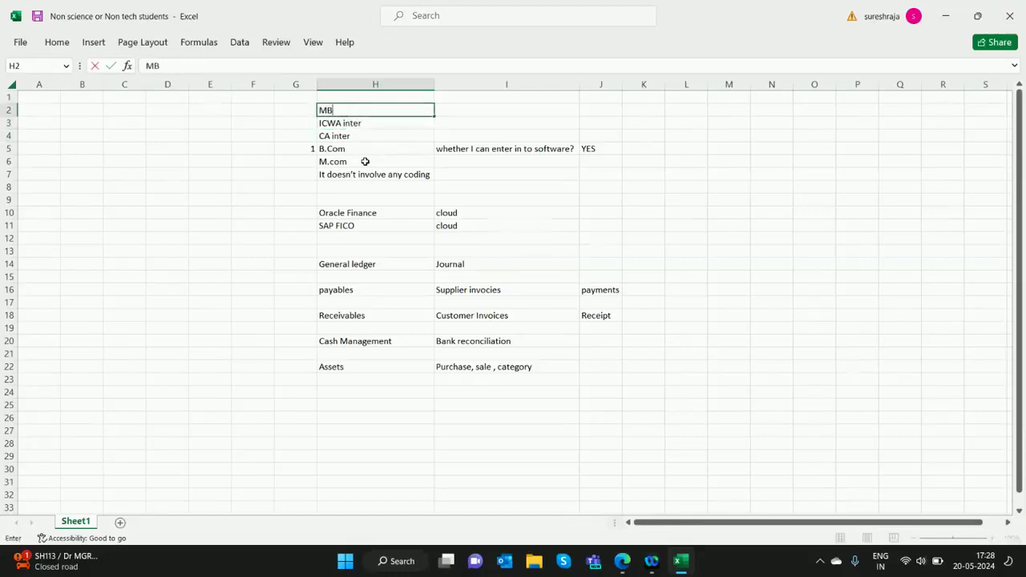
{"action": "type", "text": "A finance"}
{"action": "key", "text": "Return"}
{"action": "key", "text": "Up"}
{"action": "key", "text": "Down"}
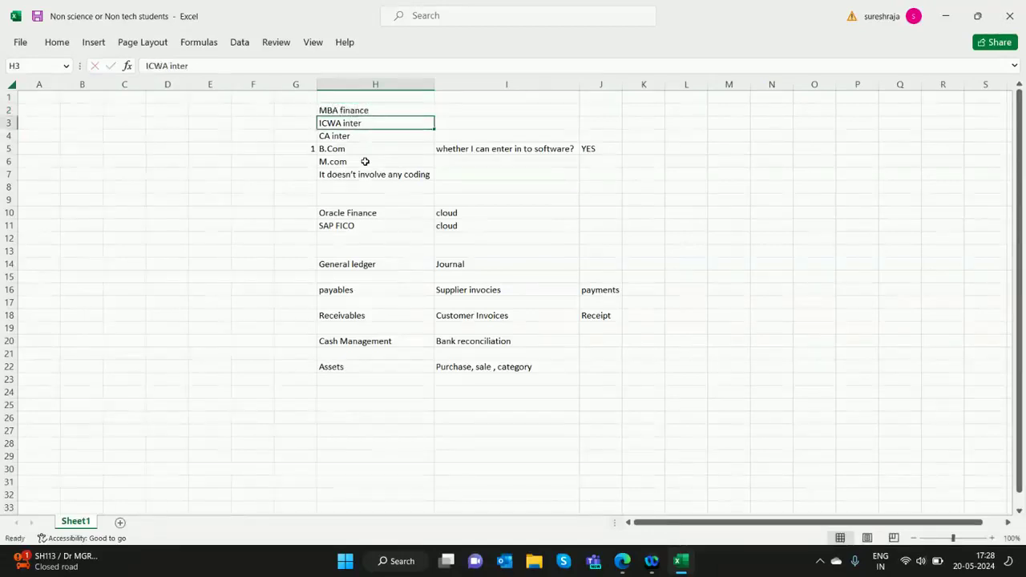
{"action": "key", "text": "Down"}
{"action": "key", "text": "Down"}
{"action": "key", "text": "Down"}
{"action": "key", "text": "Down"}
{"action": "key", "text": "Down"}
{"action": "key", "text": "Down"}
{"action": "key", "text": "Down"}
{"action": "key", "text": "Down"}
{"action": "key", "text": "Down"}
{"action": "left_click", "coordinate": [365, 161]}
{"action": "key", "text": "Up"}
{"action": "key", "text": "Up"}
{"action": "key", "text": "Up"}
{"action": "key", "text": "Down"}
{"action": "key", "text": "Down"}
{"action": "key", "text": "Down"}
{"action": "key", "text": "Down"}
{"action": "key", "text": "Up"}
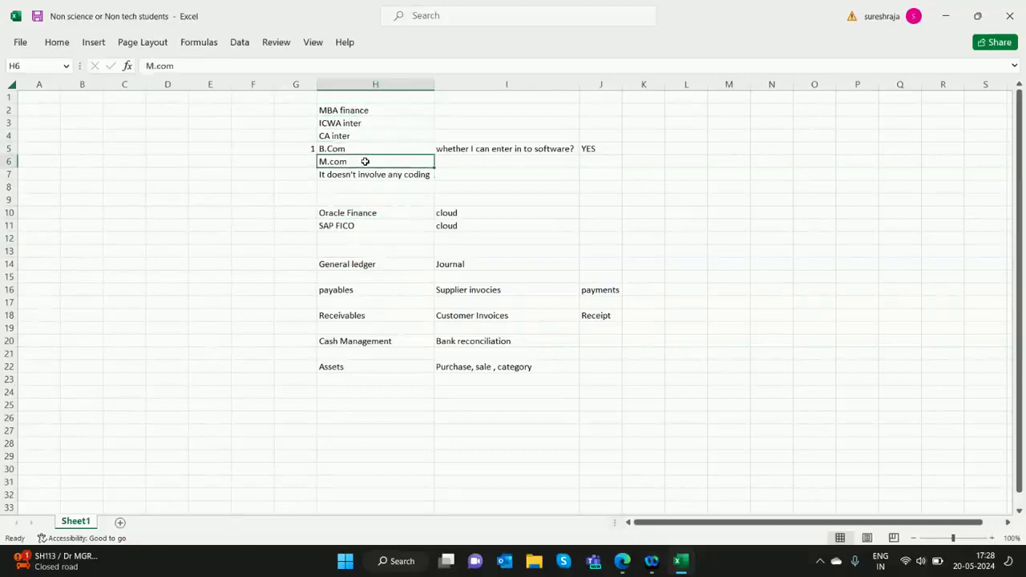
Enter "BBA" in cell F5 and "B.Com" in cell F6, beside the list of qualifications.
{"action": "key", "text": "Up"}
{"action": "key", "text": "Left"}
{"action": "key", "text": "Left"}
{"action": "type", "text": "BBA"}
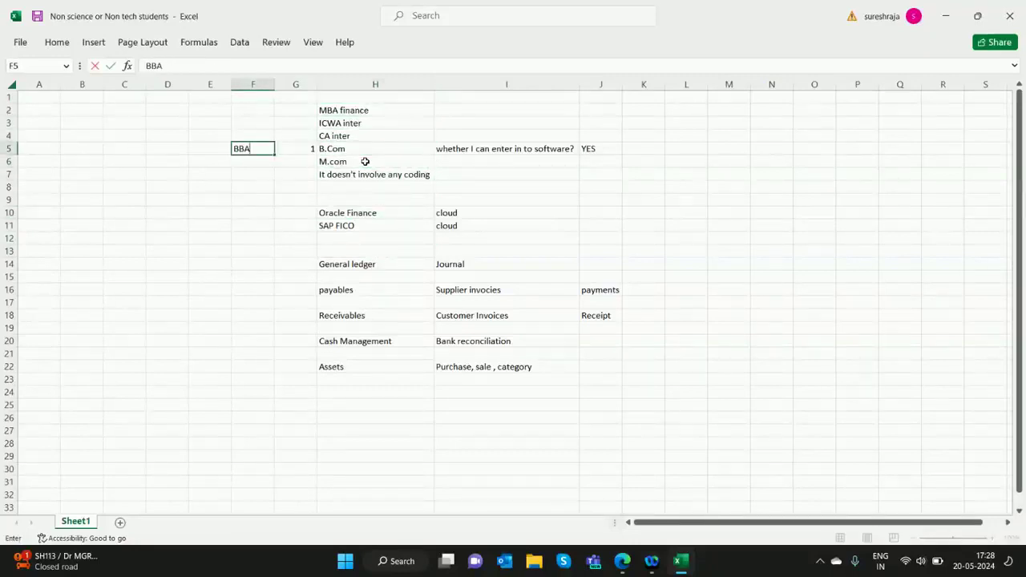
{"action": "key", "text": "Return"}
{"action": "type", "text": "B.Com"}
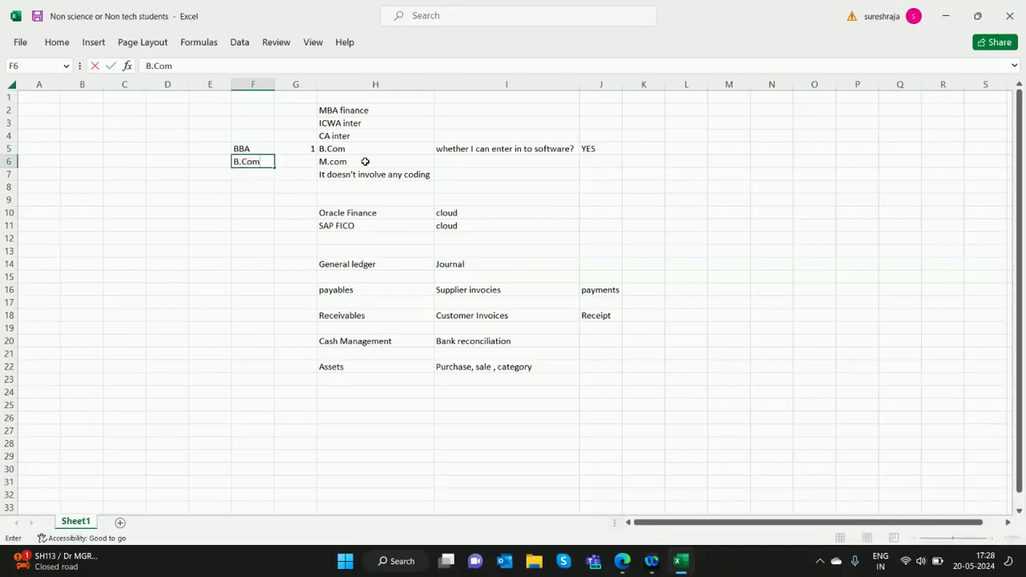
{"action": "key", "text": "Return"}
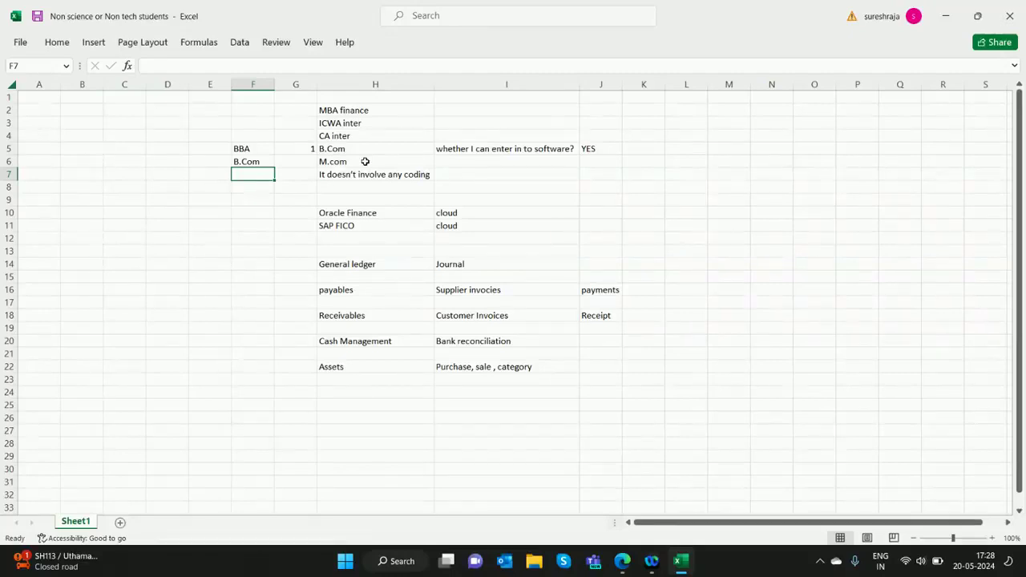
Enter "usa middle easet" in cell F9, three rows below the B.Com entry in column F.
{"action": "key", "text": "Down"}
{"action": "key", "text": "Up"}
{"action": "key", "text": "Down"}
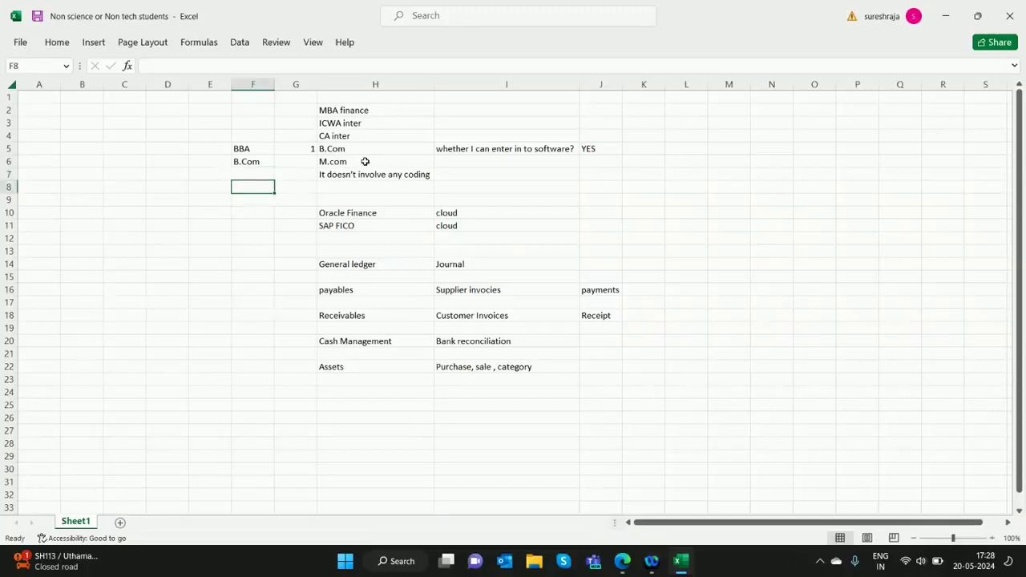
{"action": "key", "text": "Down"}
{"action": "type", "text": "usa midd"}
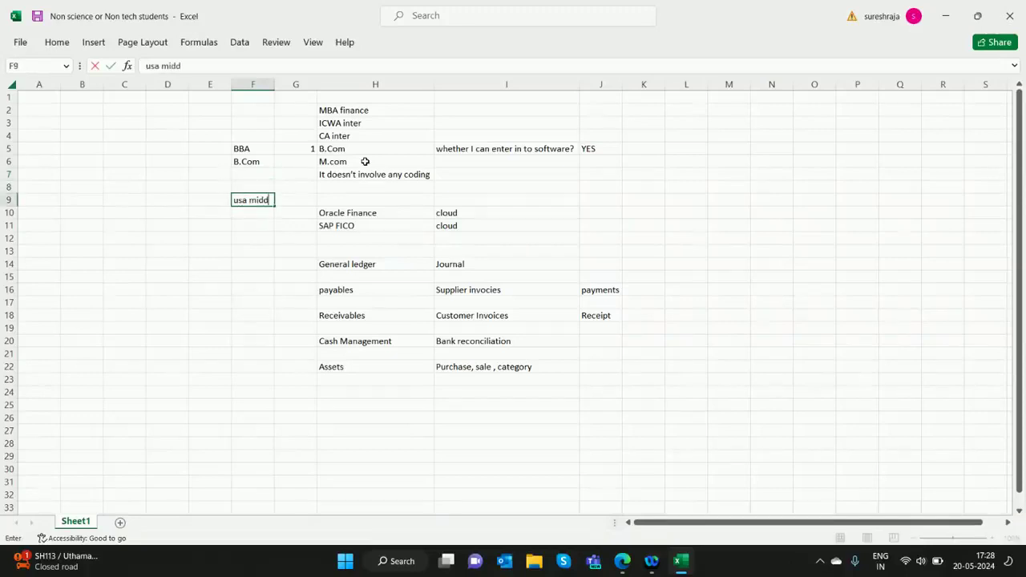
{"action": "type", "text": "le easet"}
{"action": "key", "text": "Return"}
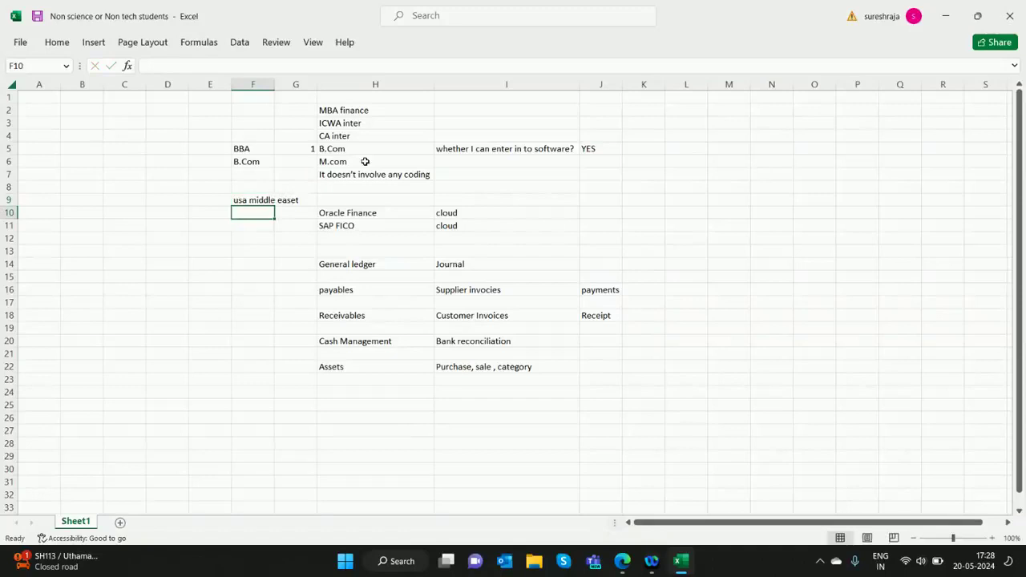
Enter "india" in cell F10 and "europe" in cell F11, continuing the list of regions.
{"action": "key", "text": "Up"}
{"action": "key", "text": "Down"}
{"action": "type", "text": "india"}
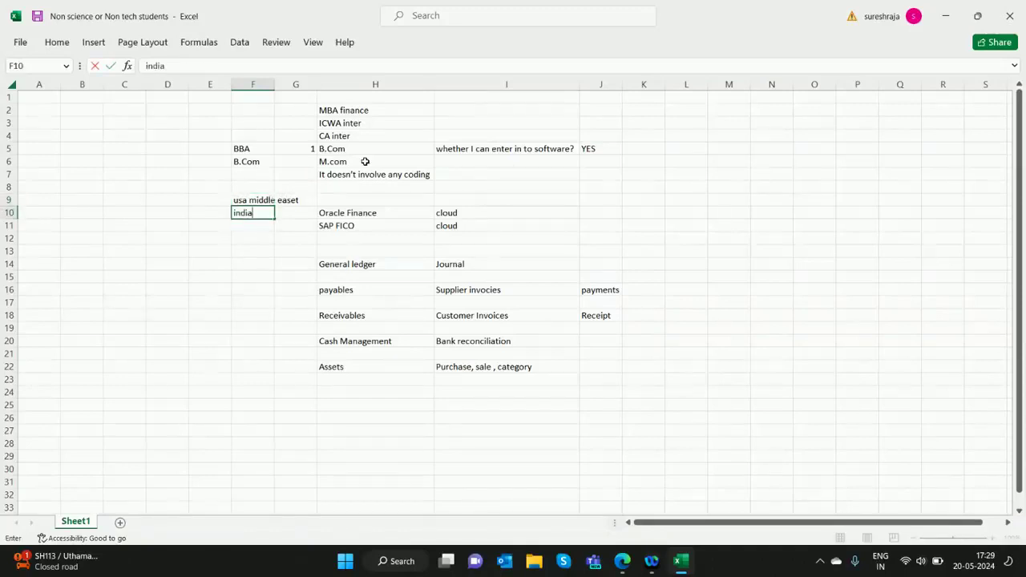
{"action": "key", "text": "Return"}
{"action": "type", "text": "eur"}
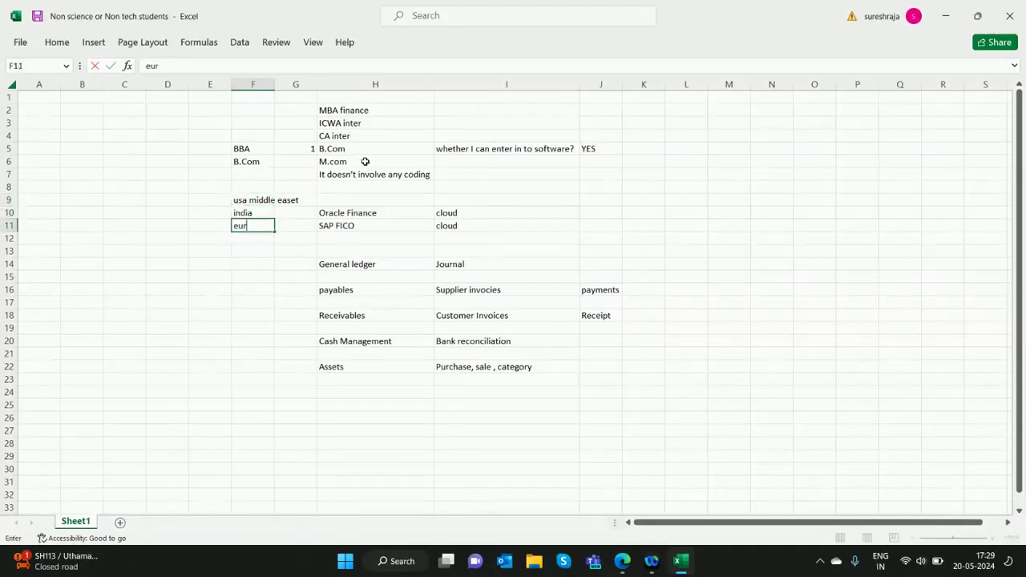
{"action": "type", "text": "ope"}
{"action": "key", "text": "Return"}
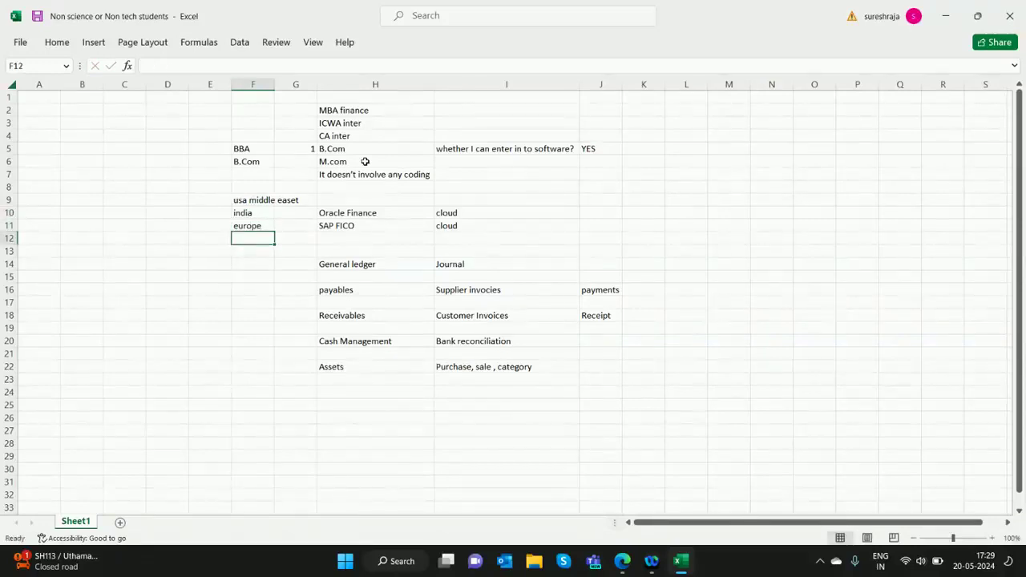
{"action": "key", "text": "Up"}
{"action": "key", "text": "Up"}
{"action": "key", "text": "Up"}
{"action": "key", "text": "Up"}
{"action": "key", "text": "Up"}
{"action": "key", "text": "Up"}
{"action": "key", "text": "Up"}
{"action": "key", "text": "Up"}
{"action": "key", "text": "Up"}
{"action": "key", "text": "Up"}
{"action": "key", "text": "Up"}
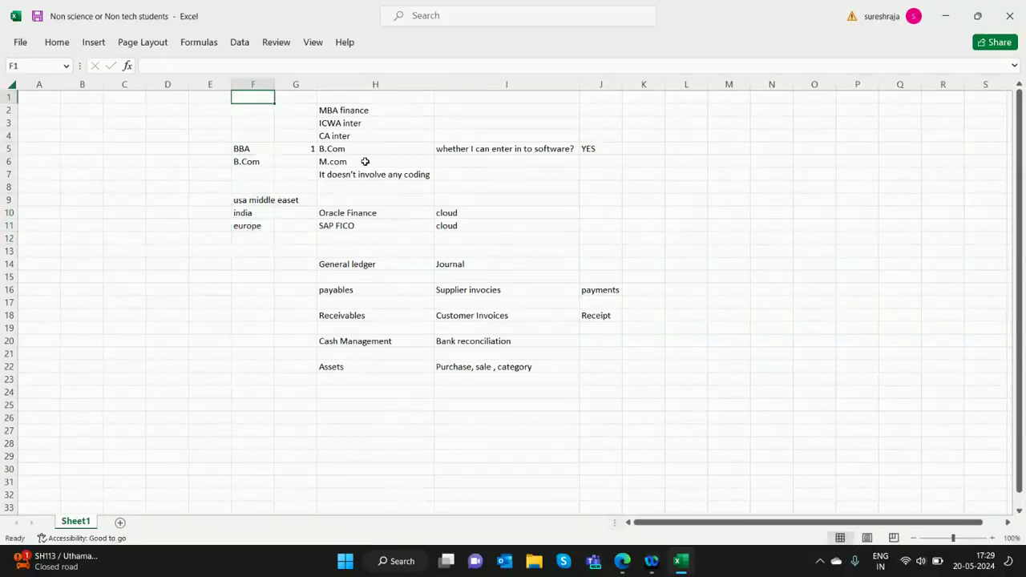